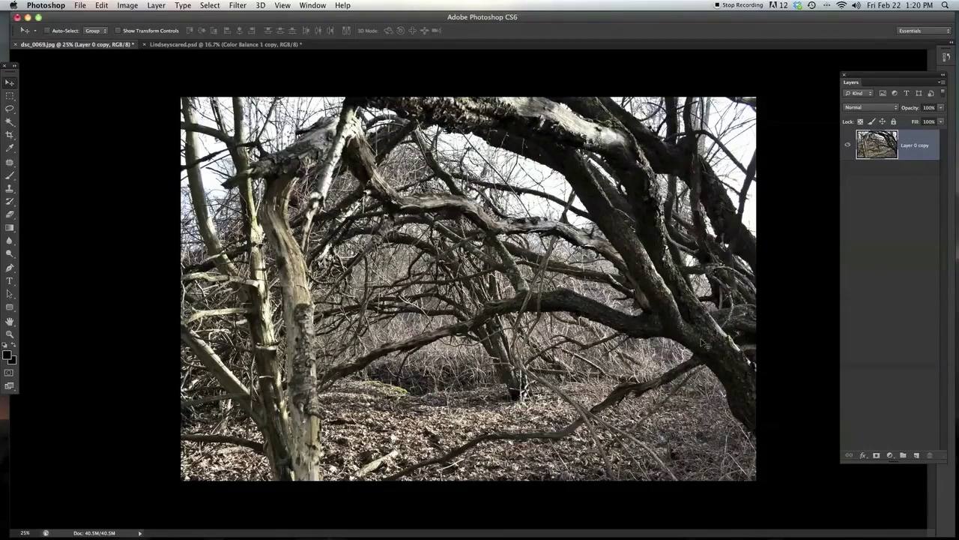
- Examine the foreground branches in Lindseyscared.psd with their tree layer hidden and shown, including a close look at the lower-right corner
{"action": "left_click", "coordinate": [221, 44]}
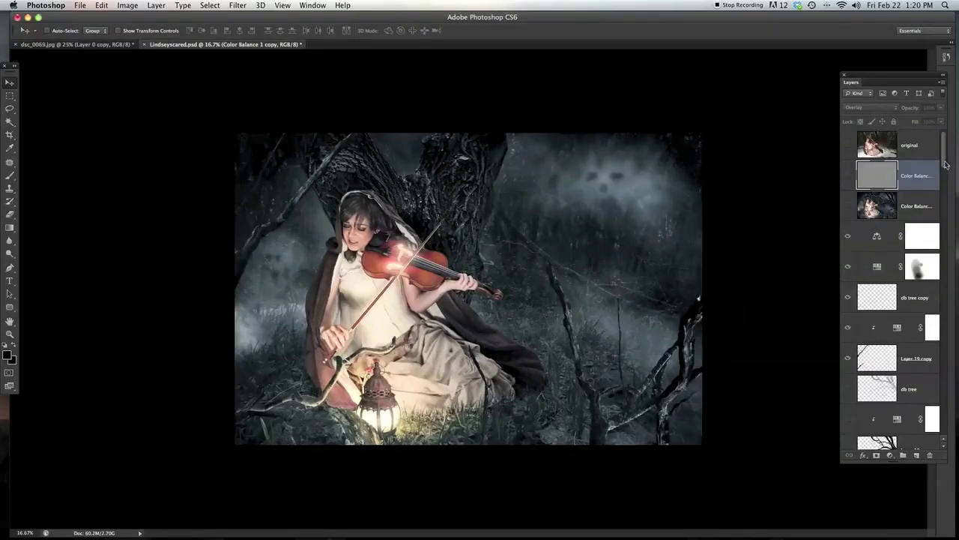
{"action": "left_click_drag", "start_coordinate": [943, 164], "coordinate": [939, 203]}
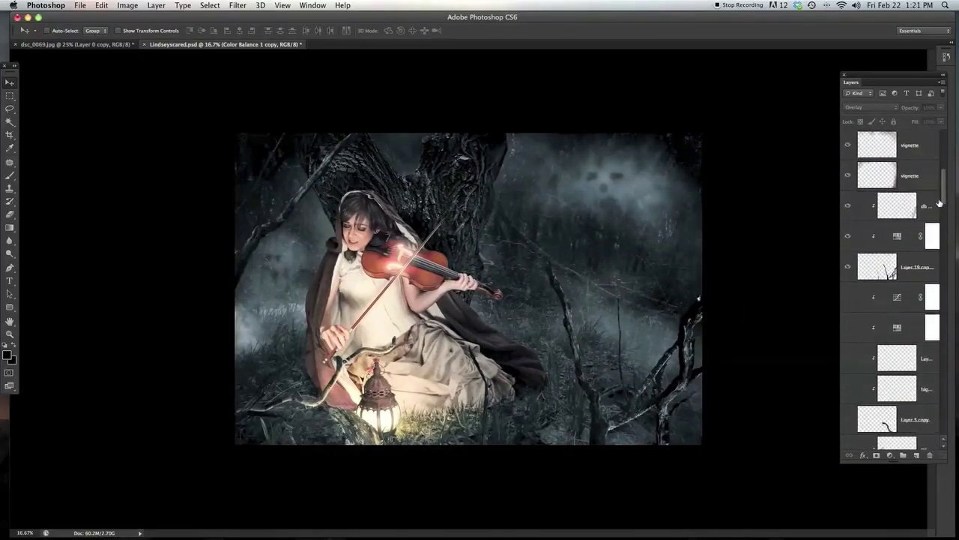
{"action": "left_click", "coordinate": [849, 269]}
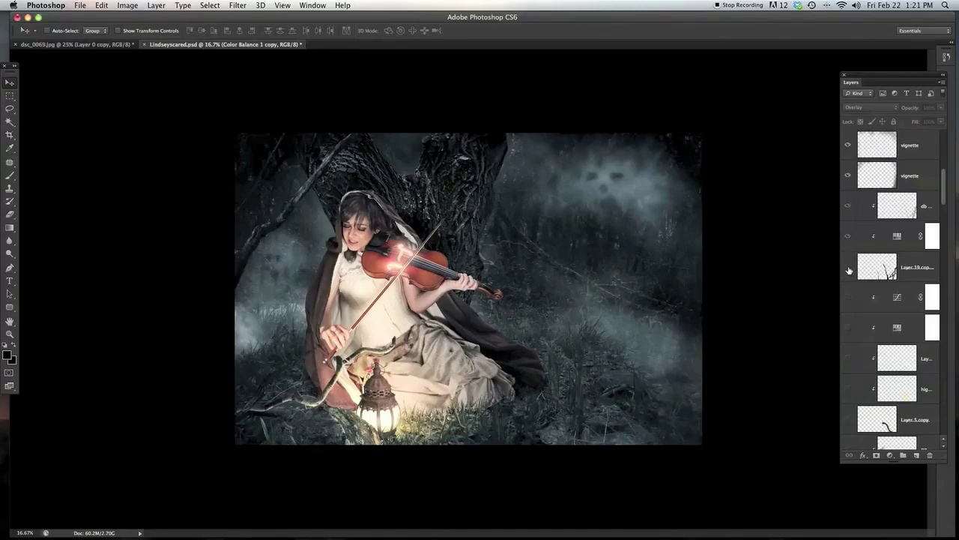
{"action": "left_click", "coordinate": [848, 269]}
{"action": "left_click", "coordinate": [852, 268]}
{"action": "left_click", "coordinate": [851, 268]}
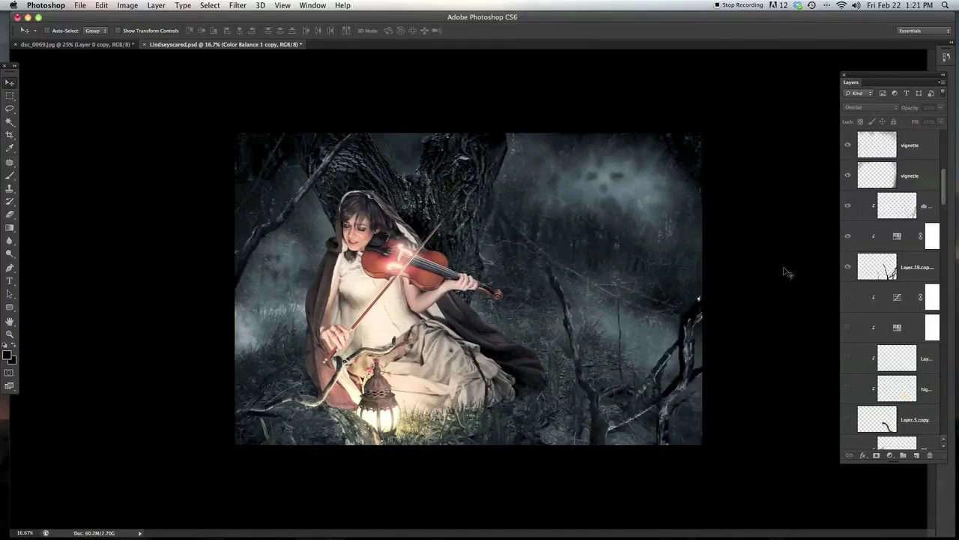
{"action": "key", "text": "super+equal"}
{"action": "left_click_drag", "start_coordinate": [632, 372], "coordinate": [375, 178]}
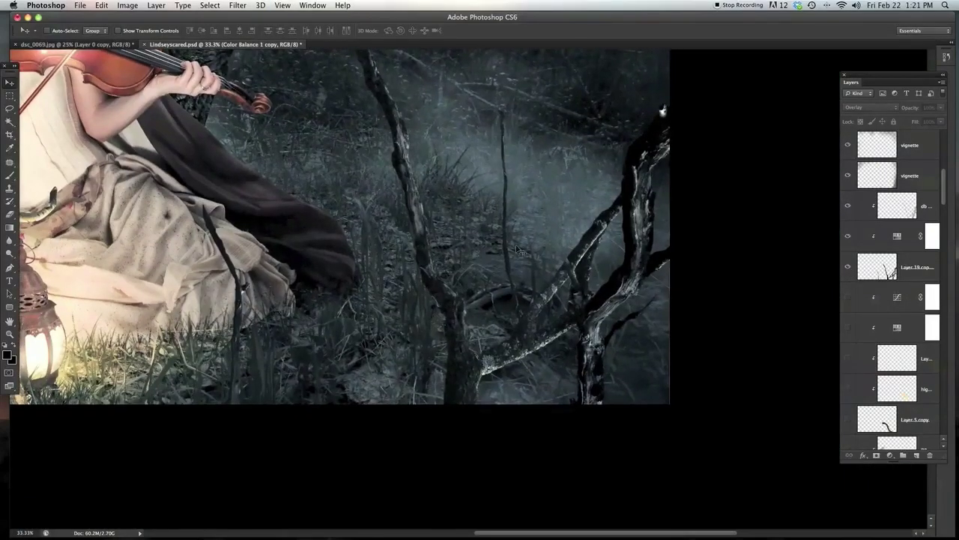
{"action": "key", "text": "super+equal"}
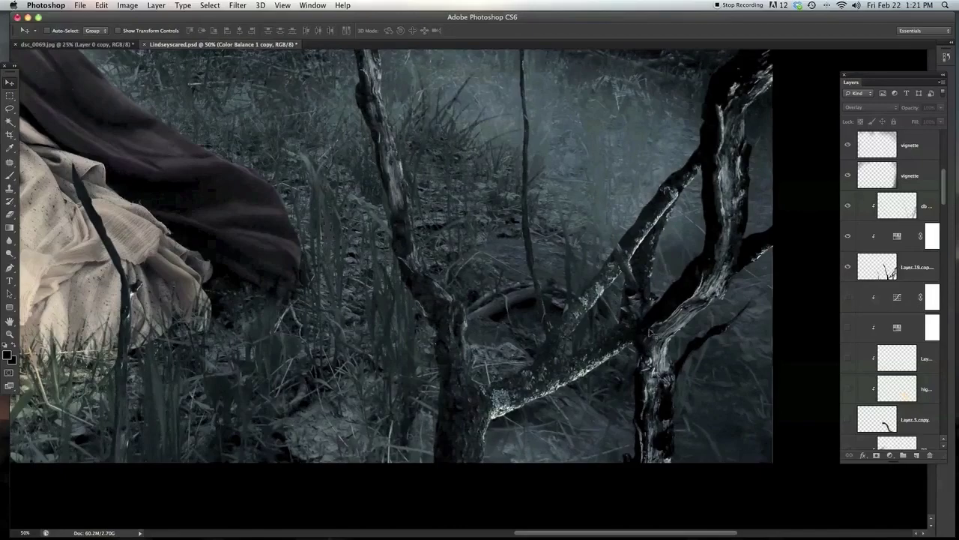
{"action": "left_click_drag", "start_coordinate": [643, 298], "coordinate": [530, 343]}
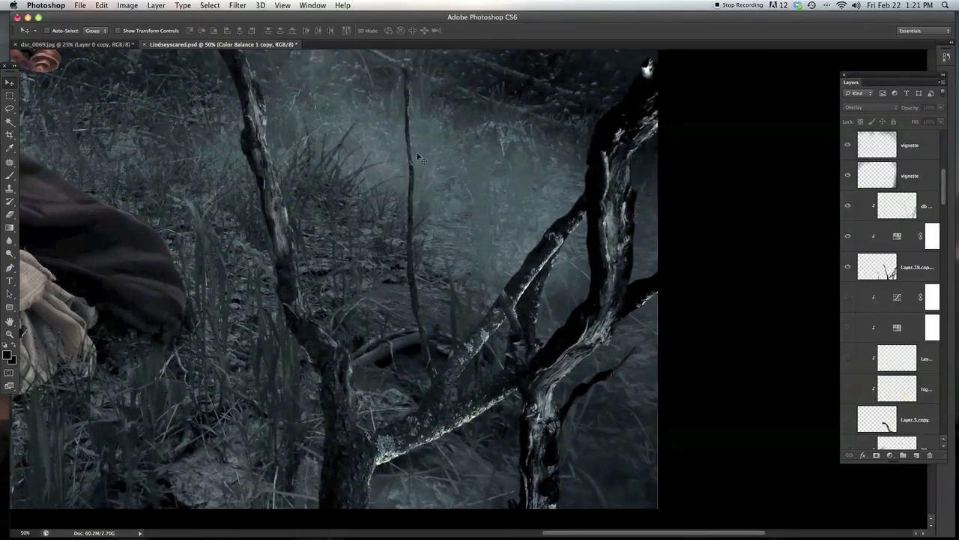
- Bring up the dsc_0069.jpg tree photo and choose the Pen tool at the leaning trunk in its lower-right corner
{"action": "left_click", "coordinate": [88, 41]}
{"action": "key", "text": "super+plus"}
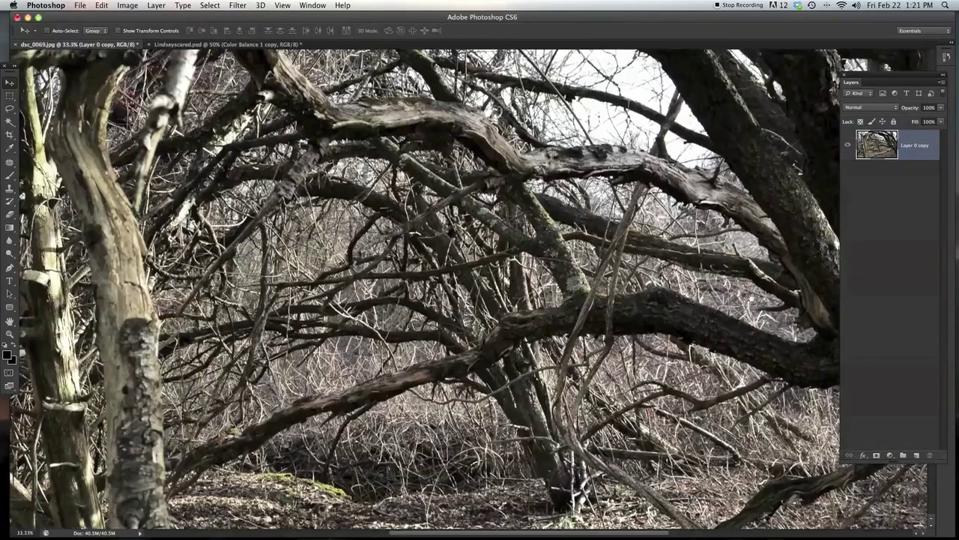
{"action": "left_click_drag", "start_coordinate": [679, 315], "coordinate": [293, 210]}
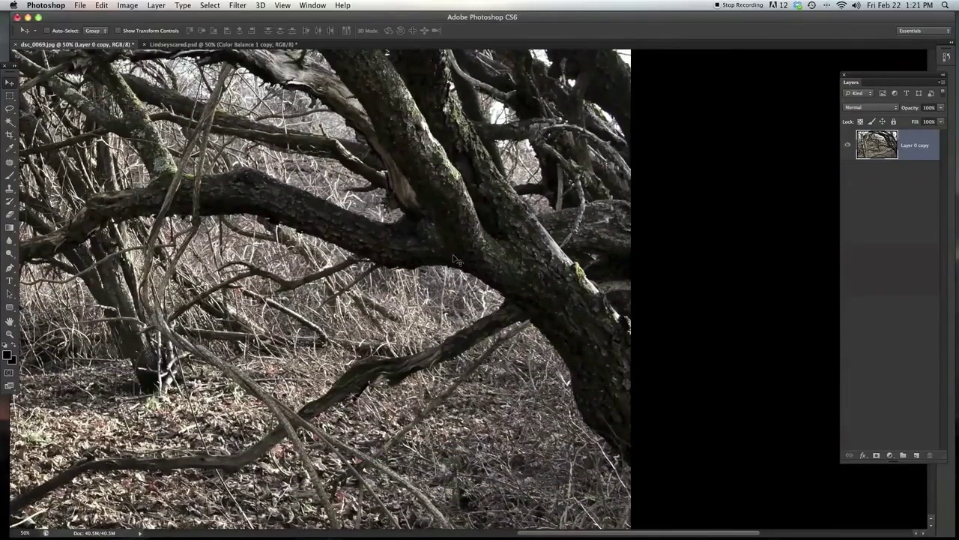
{"action": "key", "text": "p"}
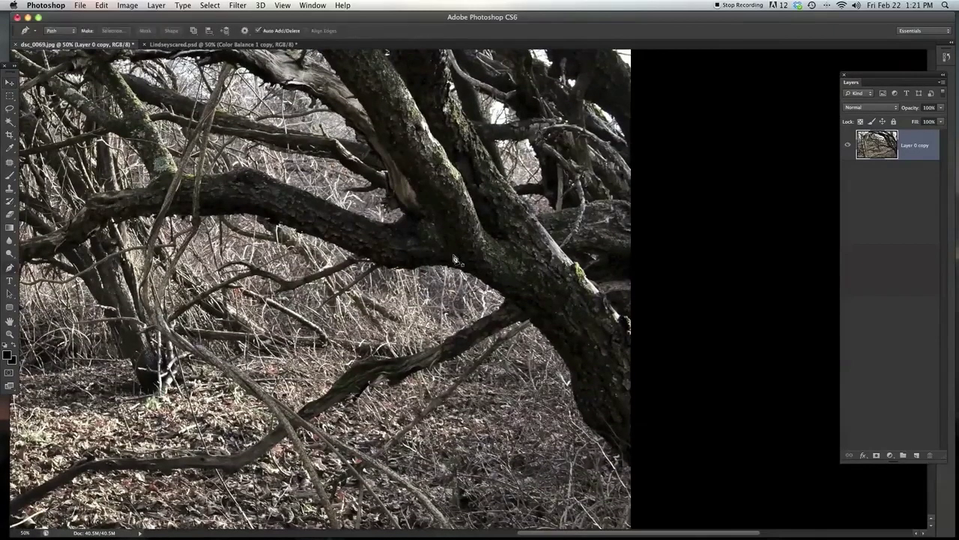
{"action": "scroll", "coordinate": [659, 368], "scroll_direction": "down", "scroll_amount": 5}
{"action": "scroll", "coordinate": [660, 367], "scroll_direction": "right", "scroll_amount": 2}
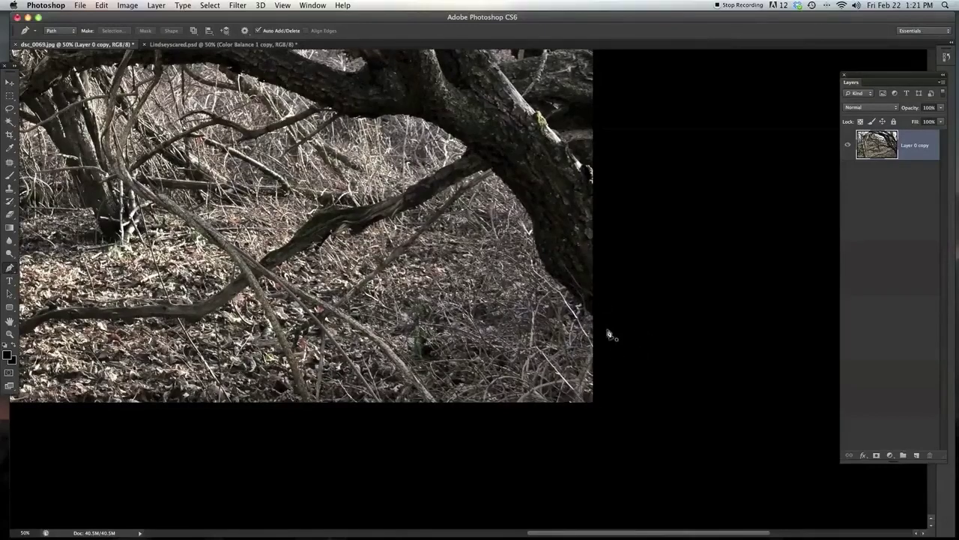
{"action": "scroll", "coordinate": [587, 291], "scroll_direction": "up", "scroll_amount": 1}
{"action": "scroll", "coordinate": [587, 291], "scroll_direction": "right", "scroll_amount": 1}
{"action": "left_click_drag", "start_coordinate": [573, 305], "coordinate": [527, 354]}
{"action": "key", "text": "super+plus"}
{"action": "left_click", "coordinate": [559, 360]}
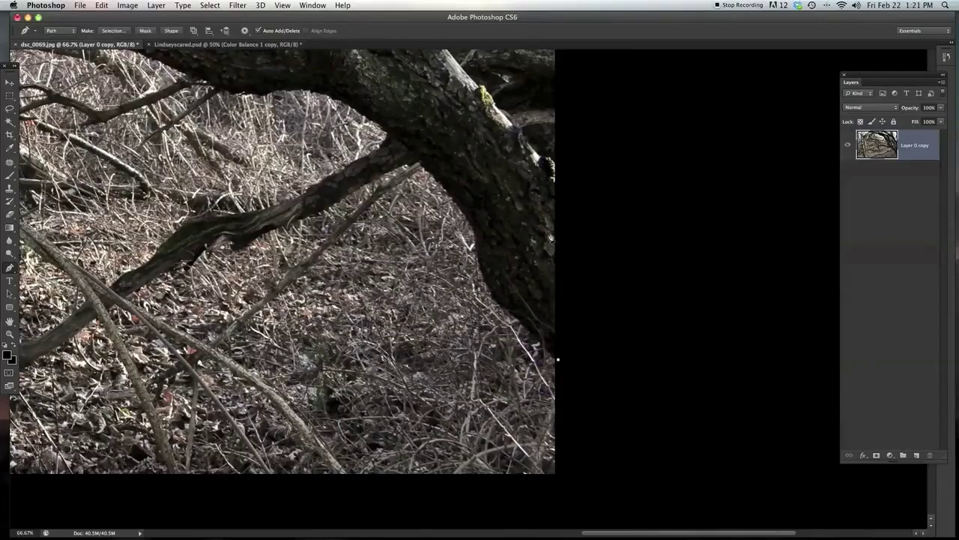
{"action": "left_click", "coordinate": [502, 307]}
{"action": "mouse_move", "coordinate": [475, 232]}
{"action": "left_mouse_down"}
{"action": "mouse_move", "coordinate": [473, 194]}
{"action": "mouse_move", "coordinate": [472, 219]}
{"action": "left_mouse_up"}
{"action": "key", "text": "super+equal"}
{"action": "left_click_drag", "start_coordinate": [448, 156], "coordinate": [487, 283]}
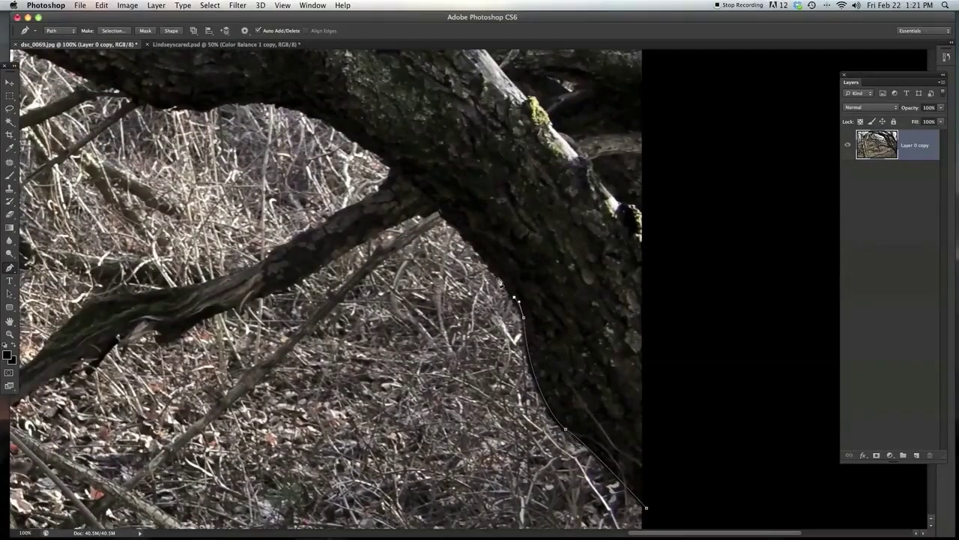
{"action": "left_click", "coordinate": [494, 275]}
{"action": "key", "text": "Escape"}
- Trace the underside of the leaning trunk and both edges of its short side branch with closely spaced Pen tool points
{"action": "scroll", "coordinate": [576, 287], "scroll_direction": "down", "scroll_amount": 5}
{"action": "scroll", "coordinate": [576, 287], "scroll_direction": "right", "scroll_amount": 3}
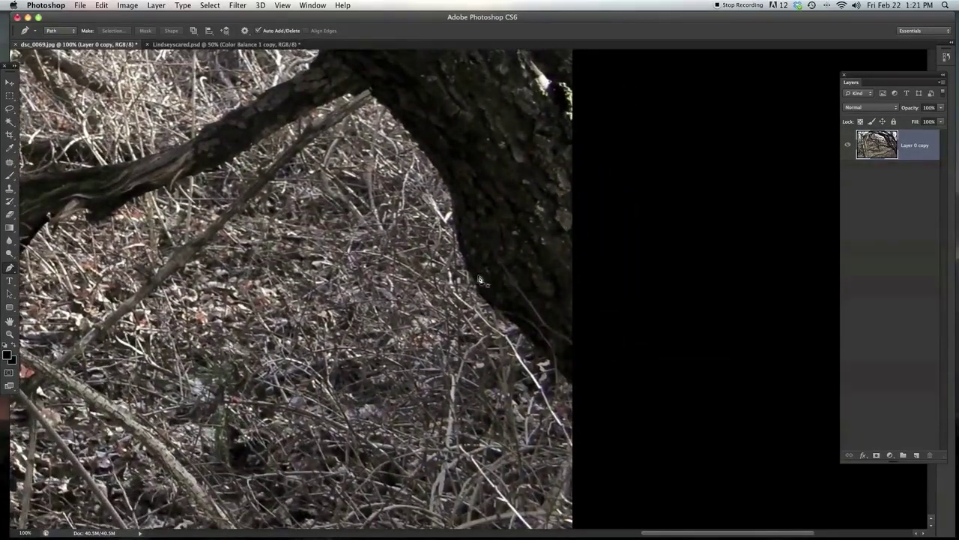
{"action": "left_click", "coordinate": [573, 383]}
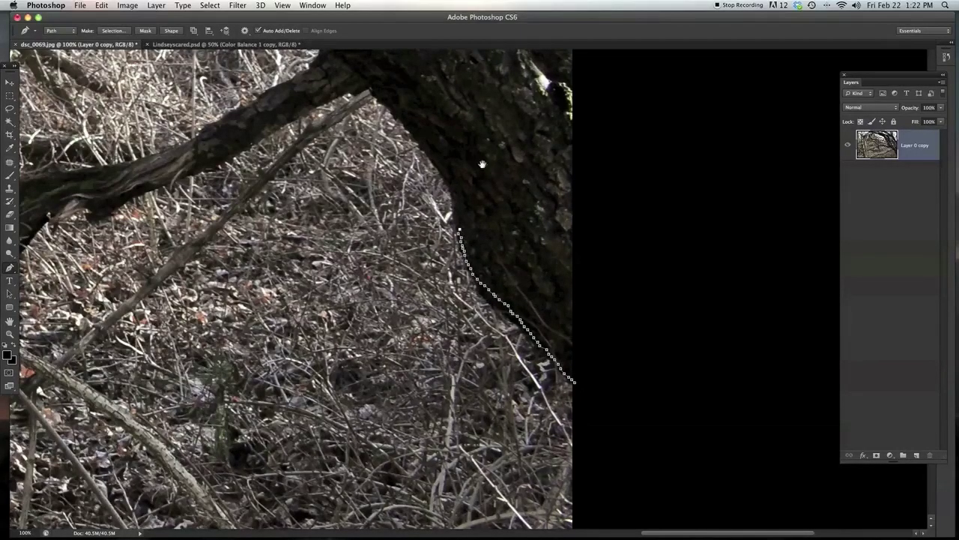
{"action": "left_click_drag", "start_coordinate": [484, 164], "coordinate": [525, 259]}
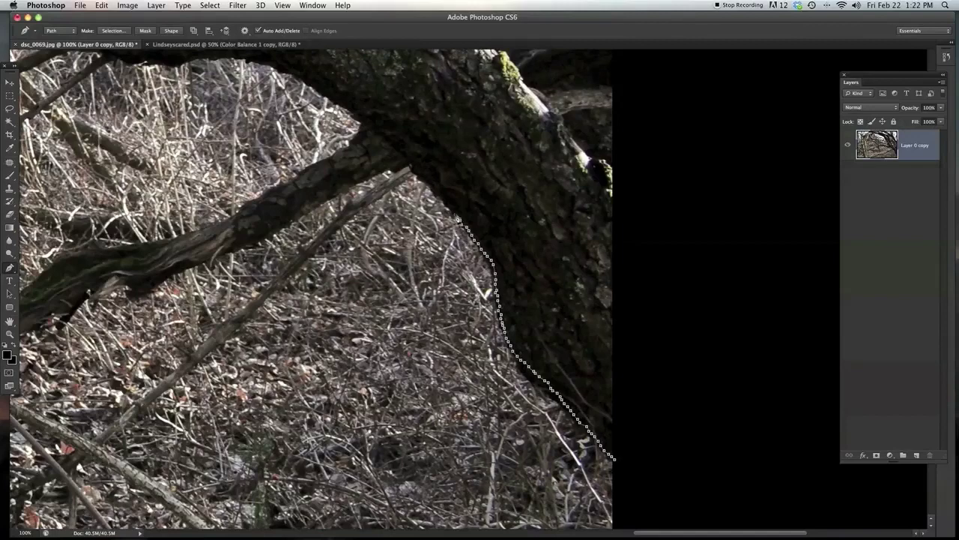
{"action": "left_click_drag", "start_coordinate": [461, 193], "coordinate": [518, 291]}
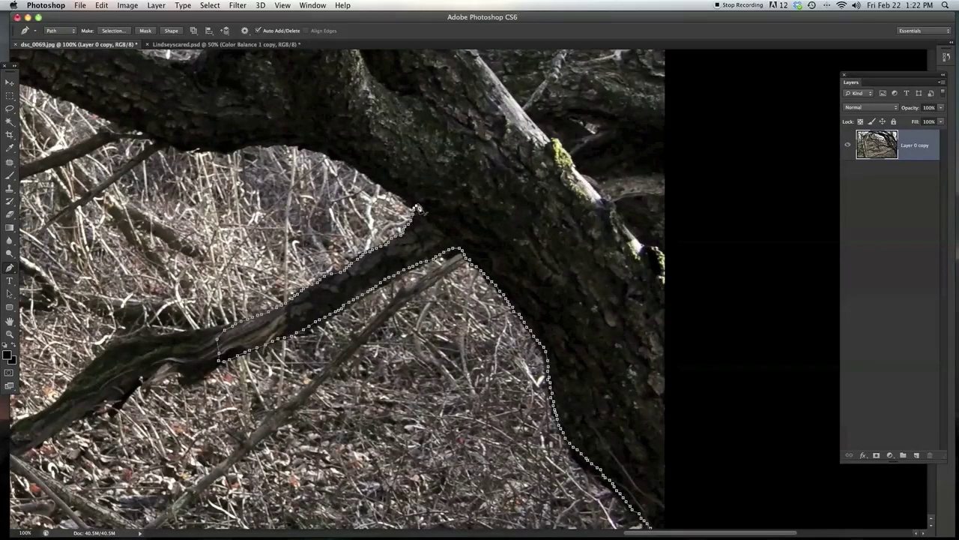
{"action": "left_click_drag", "start_coordinate": [478, 130], "coordinate": [465, 239]}
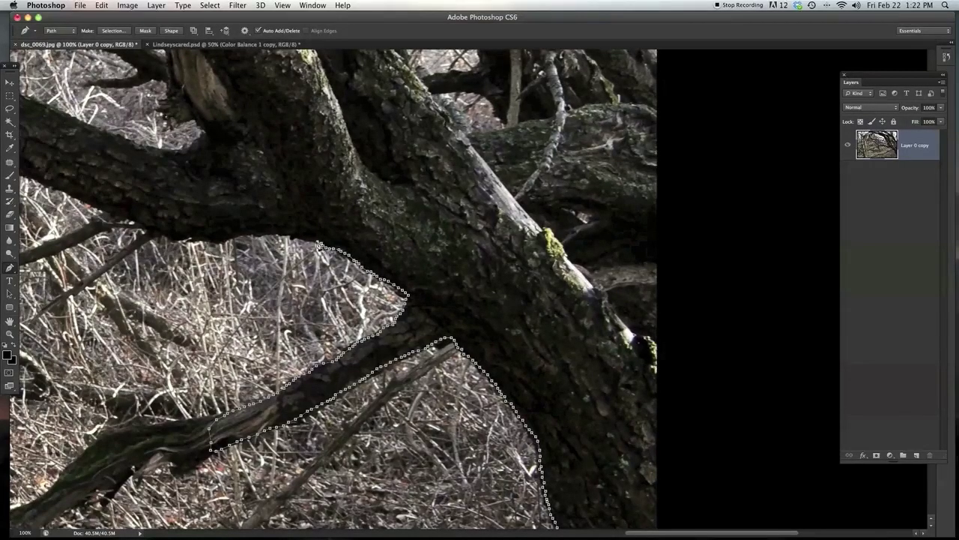
- Trace the trunk's bright upper edge to the image border and close the path at its starting point
{"action": "left_click", "coordinate": [424, 95]}
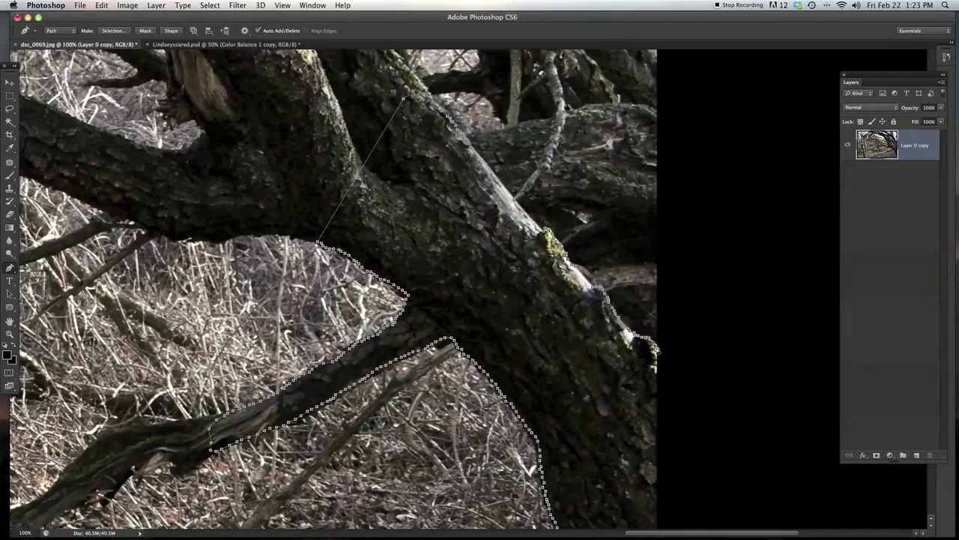
{"action": "scroll", "coordinate": [689, 306], "scroll_direction": "down", "scroll_amount": 5}
{"action": "scroll", "coordinate": [690, 307], "scroll_direction": "right", "scroll_amount": 3}
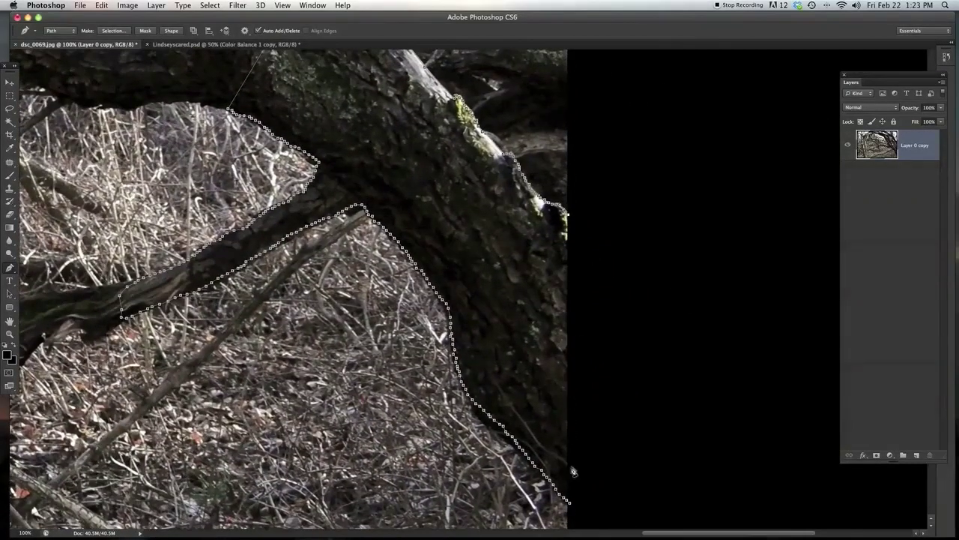
{"action": "left_click", "coordinate": [574, 509]}
{"action": "left_click", "coordinate": [574, 509]}
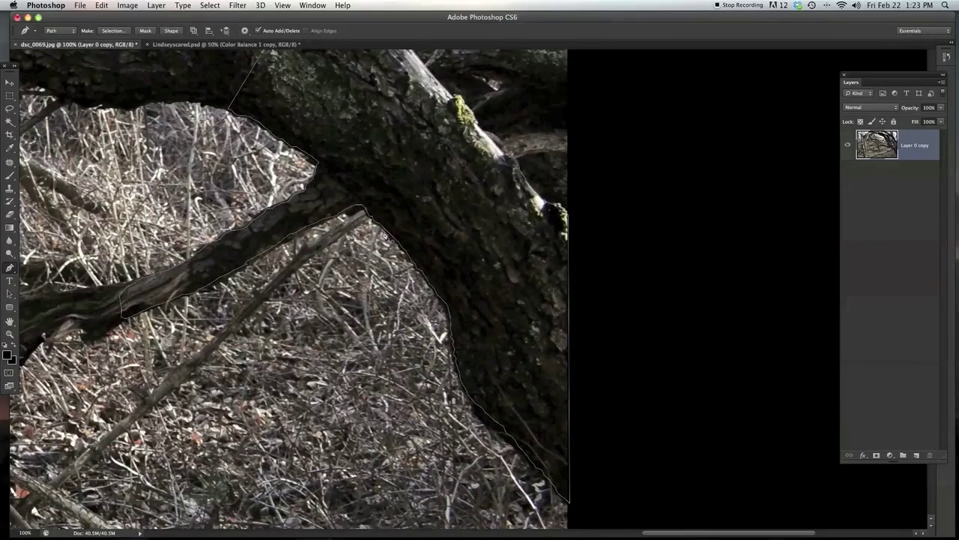
- Convert the path to an anti-aliased selection with a 1-pixel feather, delete everything outside it and deselect
{"action": "right_click", "coordinate": [444, 176]}
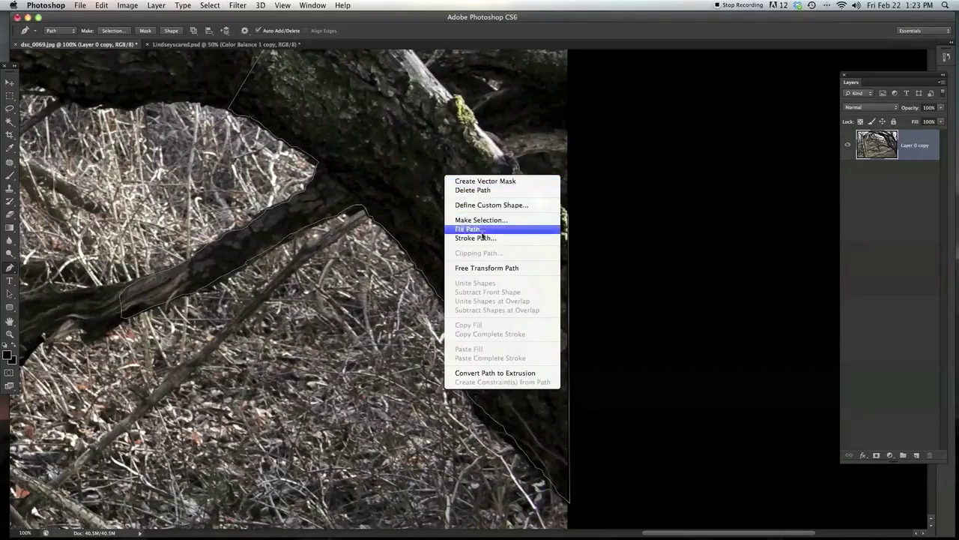
{"action": "left_click", "coordinate": [478, 222]}
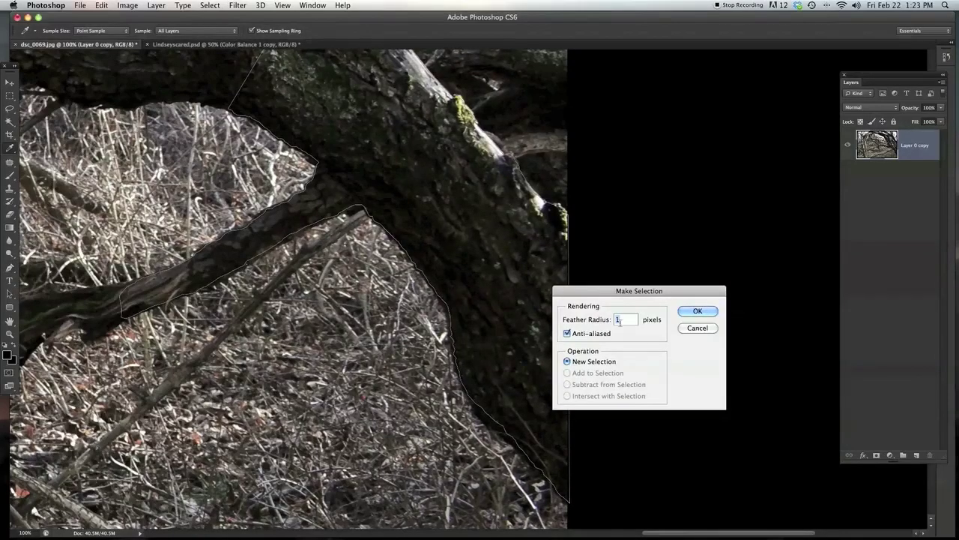
{"action": "left_click", "coordinate": [698, 311]}
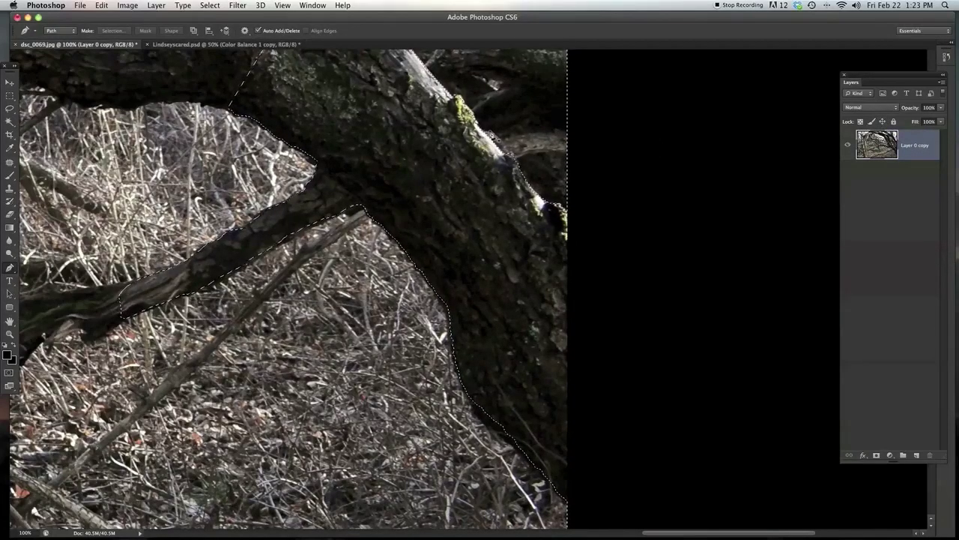
{"action": "key", "text": "super+shift+i"}
{"action": "key", "text": "Delete"}
{"action": "key", "text": "super+d"}
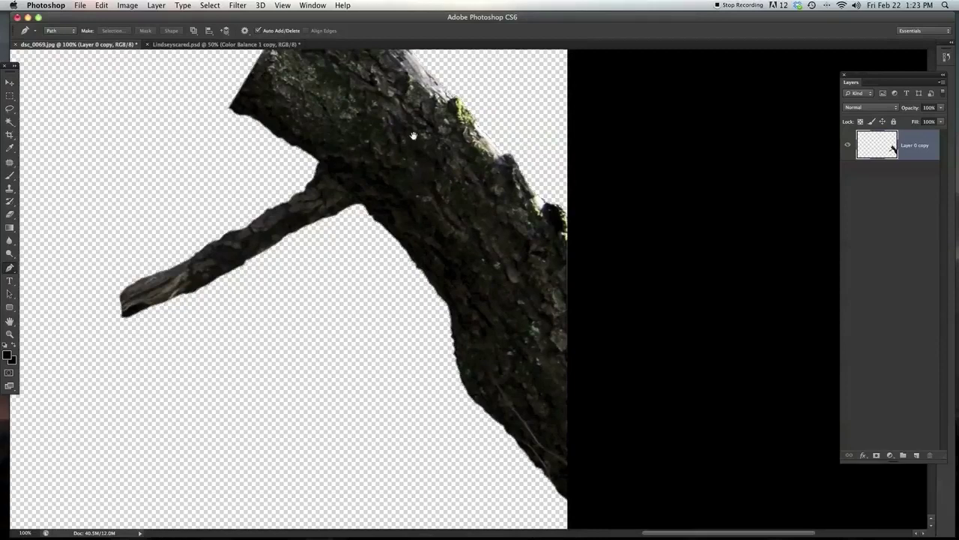
- Move the cut-out trunk into the Lindseyscared.psd composite as a new layer near the right edge
{"action": "left_click_drag", "start_coordinate": [416, 163], "coordinate": [269, 177]}
{"action": "left_click", "coordinate": [9, 82]}
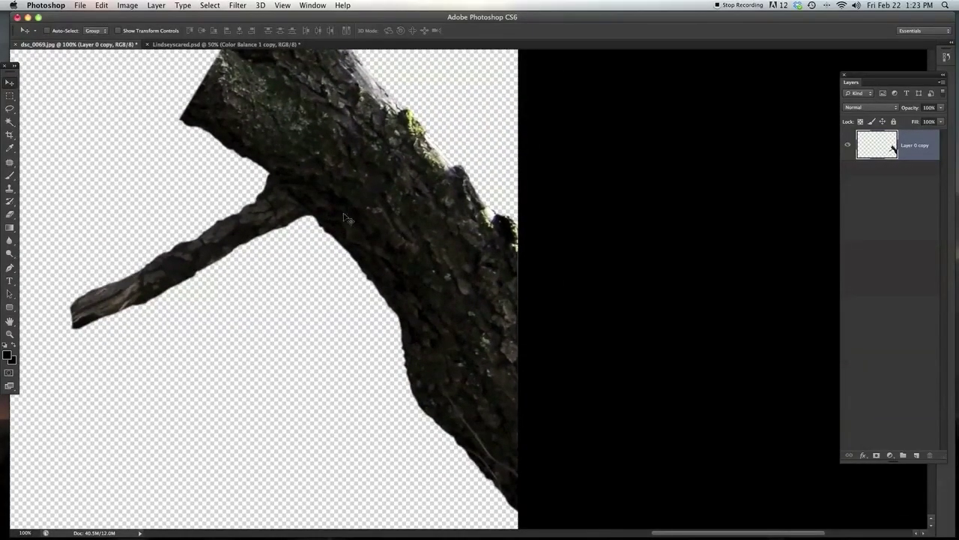
{"action": "left_click_drag", "start_coordinate": [257, 93], "coordinate": [375, 227]}
{"action": "left_click_drag", "start_coordinate": [346, 267], "coordinate": [544, 130]}
{"action": "key", "text": "super+minus"}
{"action": "key", "text": "super+minus"}
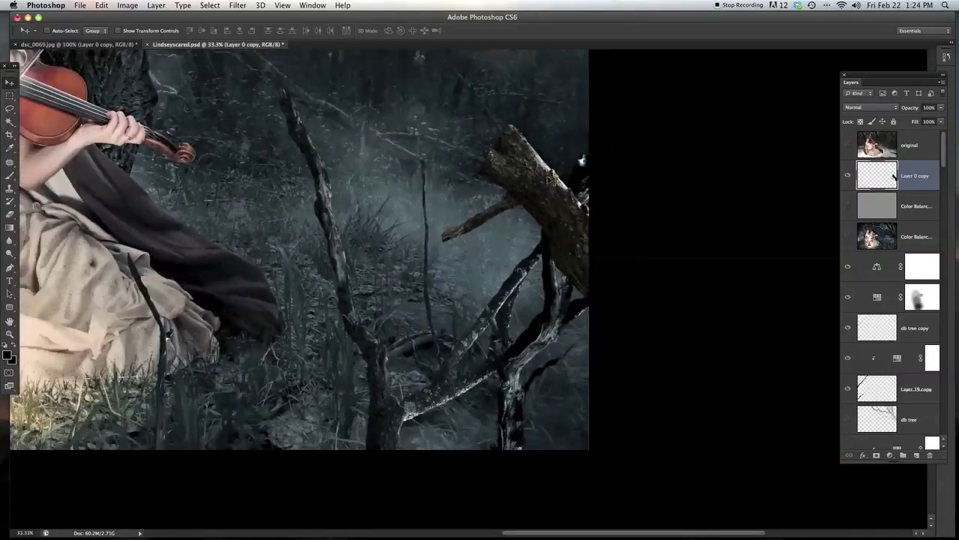
- Scale the trunk layer proportionally to about 236% and place it against the upper right edge of the scene
{"action": "key", "text": "super+t"}
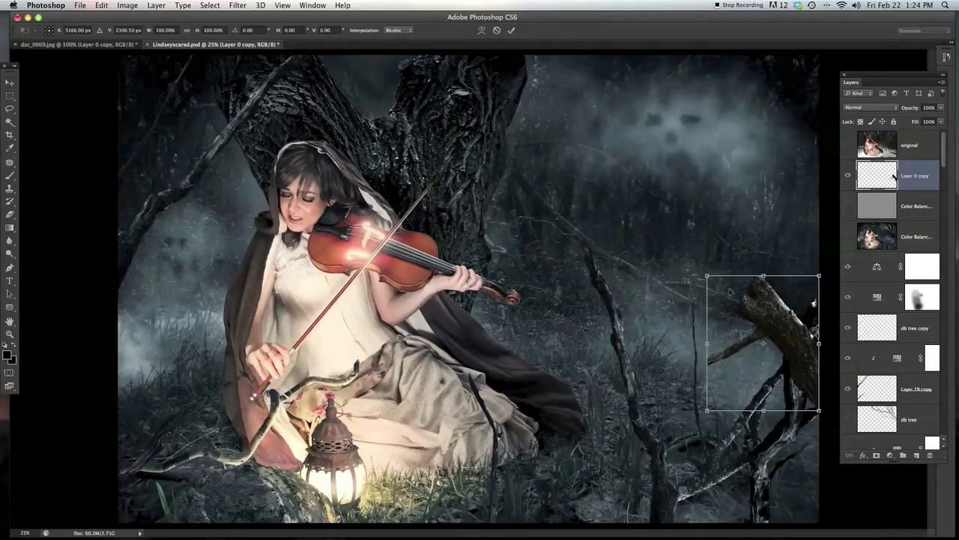
{"action": "left_click_drag", "start_coordinate": [708, 277], "coordinate": [556, 89]}
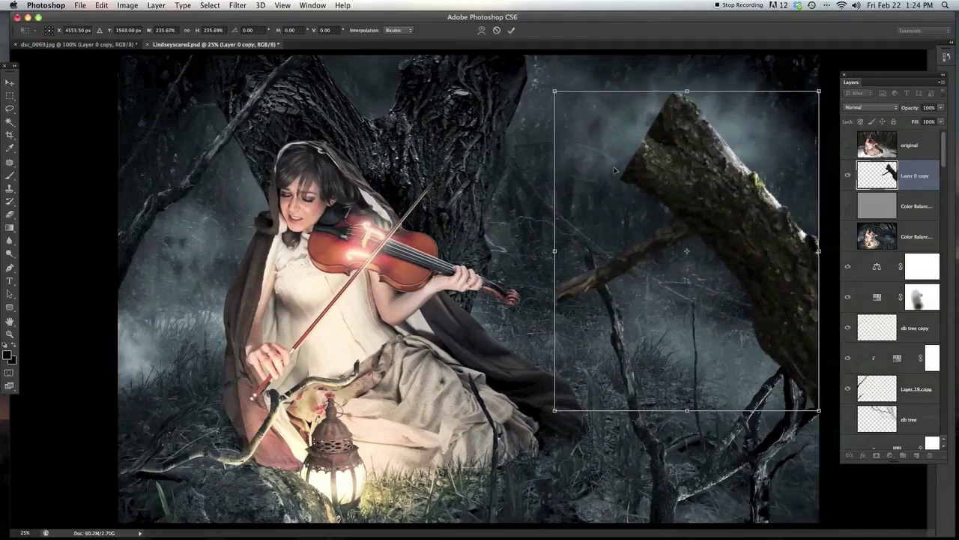
{"action": "left_click_drag", "start_coordinate": [716, 187], "coordinate": [738, 75]}
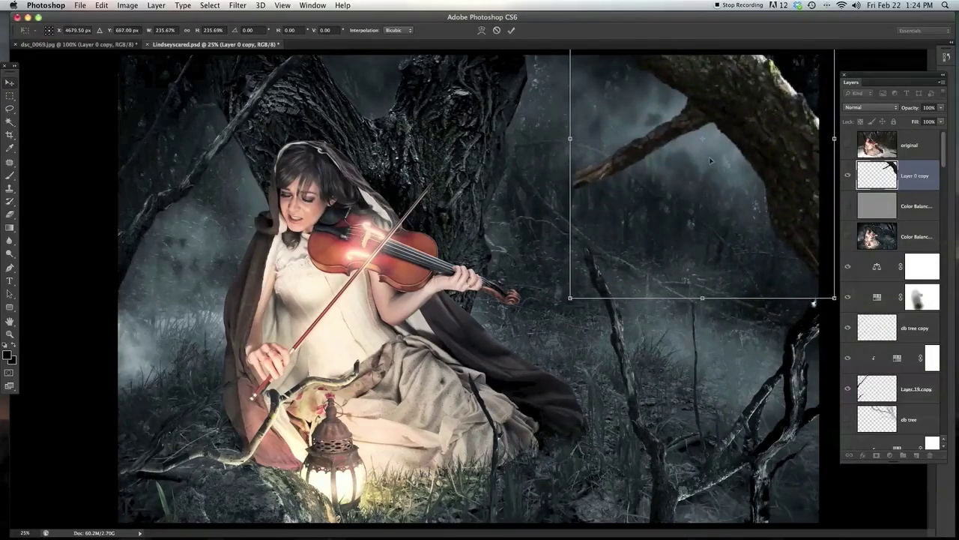
{"action": "key", "text": "Return"}
{"action": "left_click_drag", "start_coordinate": [815, 97], "coordinate": [779, 183]}
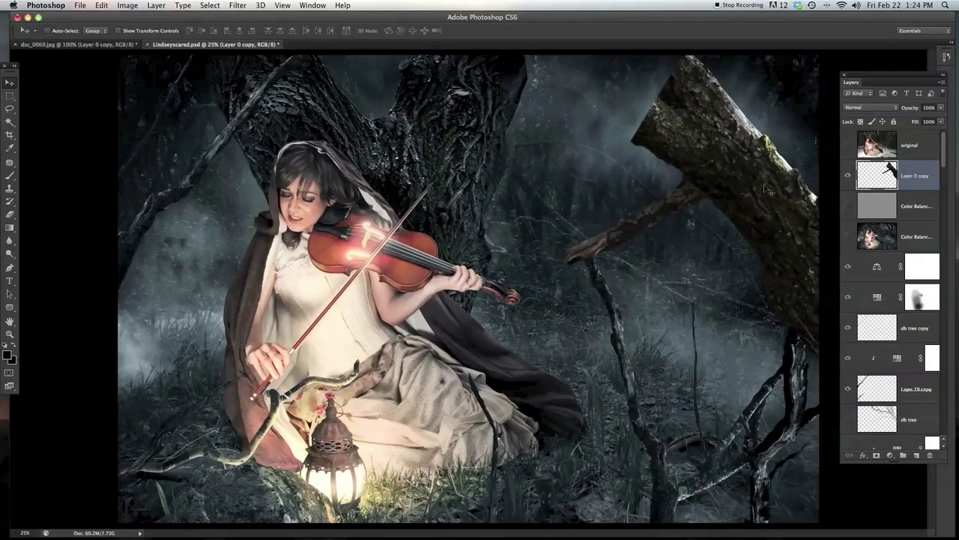
- Examine the placed trunk's edges, bark highlights and cut end up close
{"action": "key", "text": "super+plus"}
{"action": "left_click_drag", "start_coordinate": [707, 206], "coordinate": [378, 217]}
{"action": "key", "text": "super+equal"}
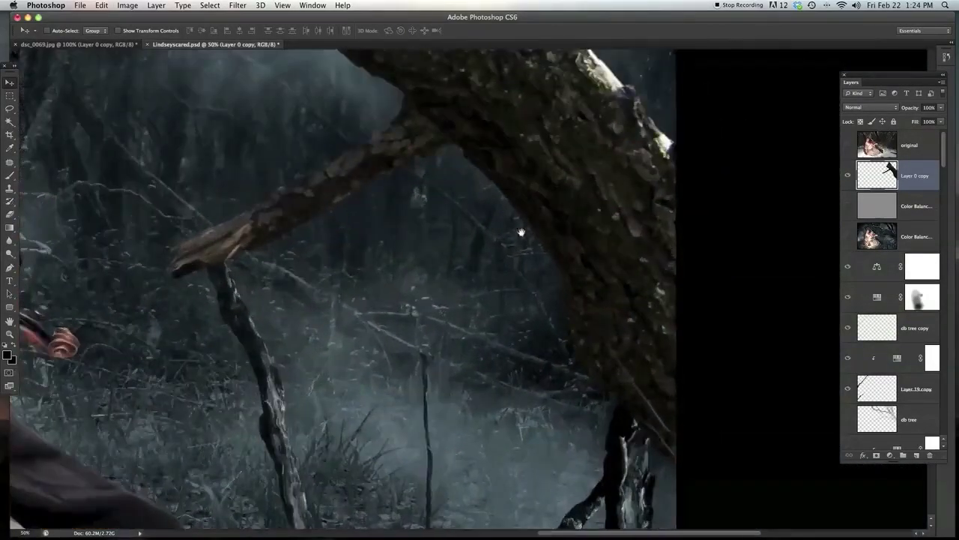
{"action": "left_click_drag", "start_coordinate": [520, 230], "coordinate": [484, 321]}
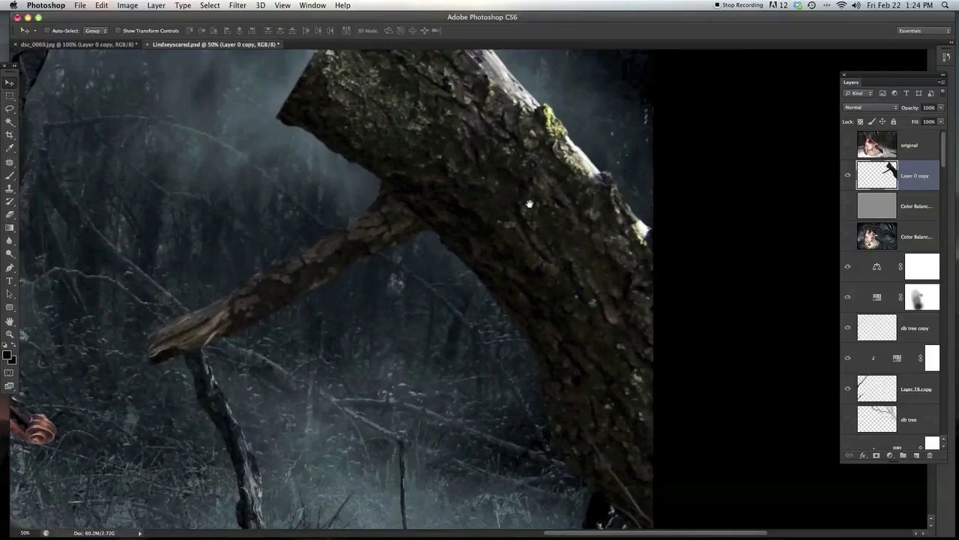
{"action": "left_click_drag", "start_coordinate": [556, 146], "coordinate": [503, 183]}
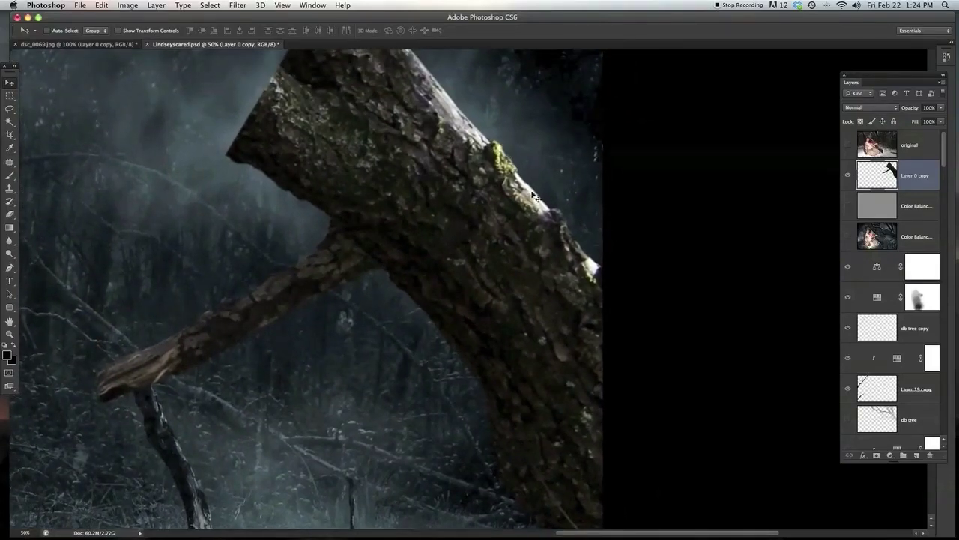
{"action": "scroll", "coordinate": [439, 207], "scroll_direction": "up", "scroll_amount": 5}
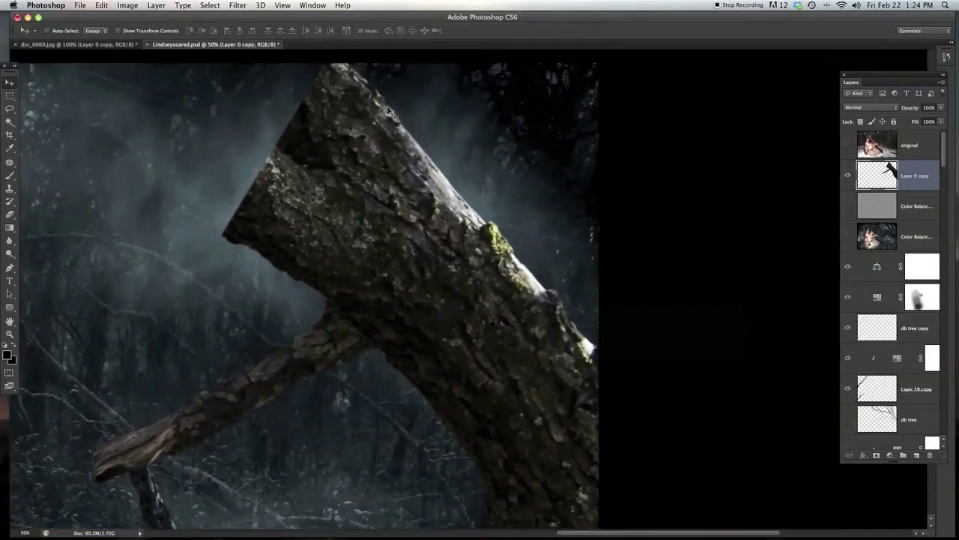
- Examine the trunk, its lower end and the bare branches beneath it along the right side of the scene
{"action": "left_click_drag", "start_coordinate": [373, 114], "coordinate": [346, 117]}
{"action": "left_click_drag", "start_coordinate": [453, 311], "coordinate": [438, 305]}
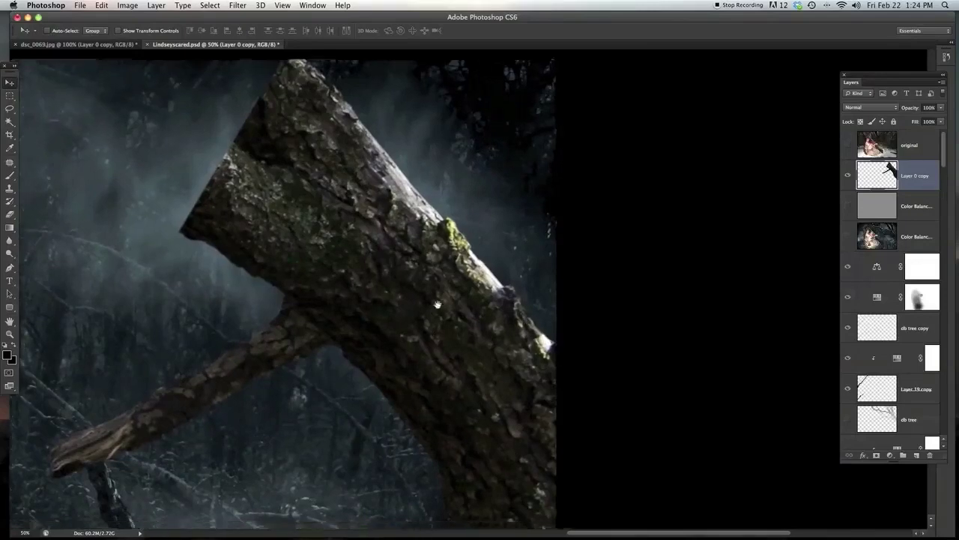
{"action": "scroll", "coordinate": [438, 304], "scroll_direction": "down", "scroll_amount": 10}
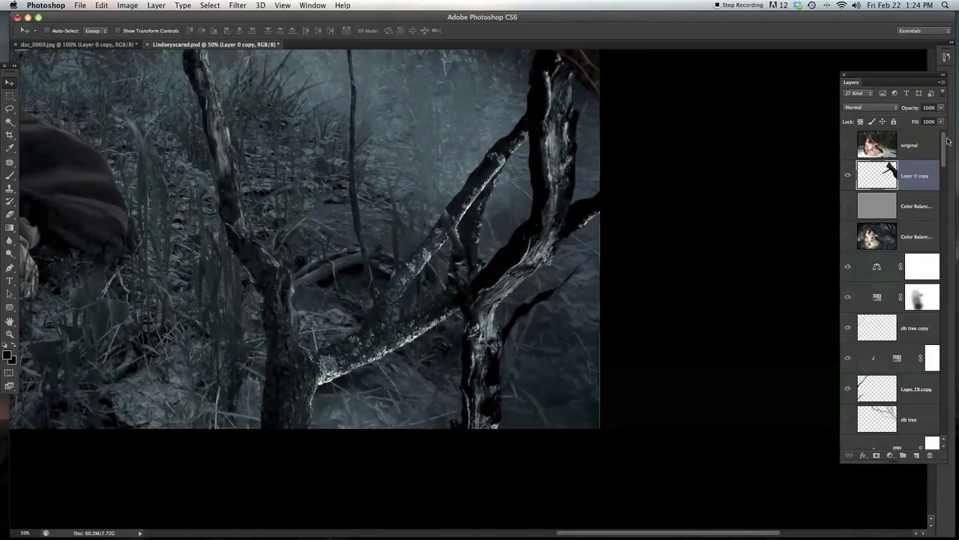
{"action": "left_click_drag", "start_coordinate": [945, 155], "coordinate": [943, 176]}
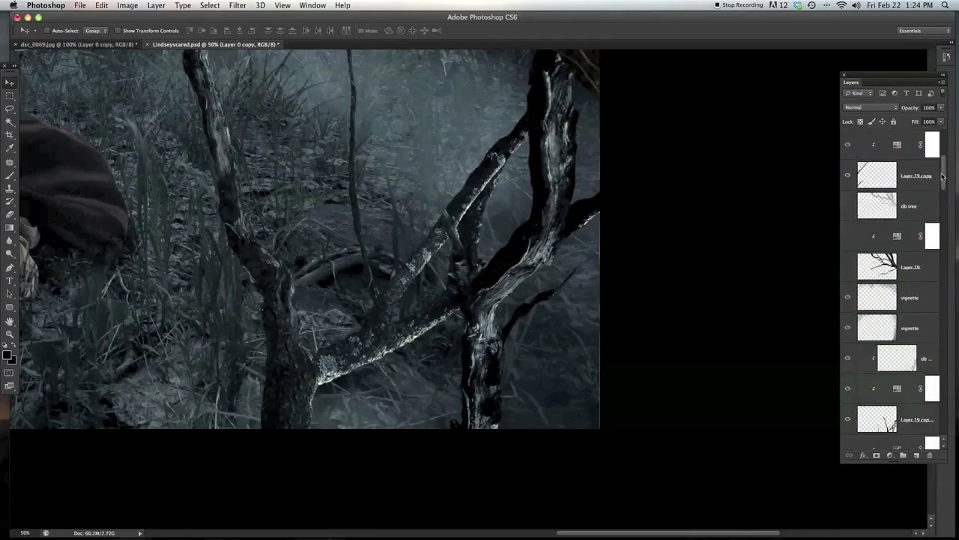
{"action": "left_click", "coordinate": [847, 421]}
{"action": "scroll", "coordinate": [551, 129], "scroll_direction": "left", "scroll_amount": 2}
{"action": "scroll", "coordinate": [551, 129], "scroll_direction": "down", "scroll_amount": 1}
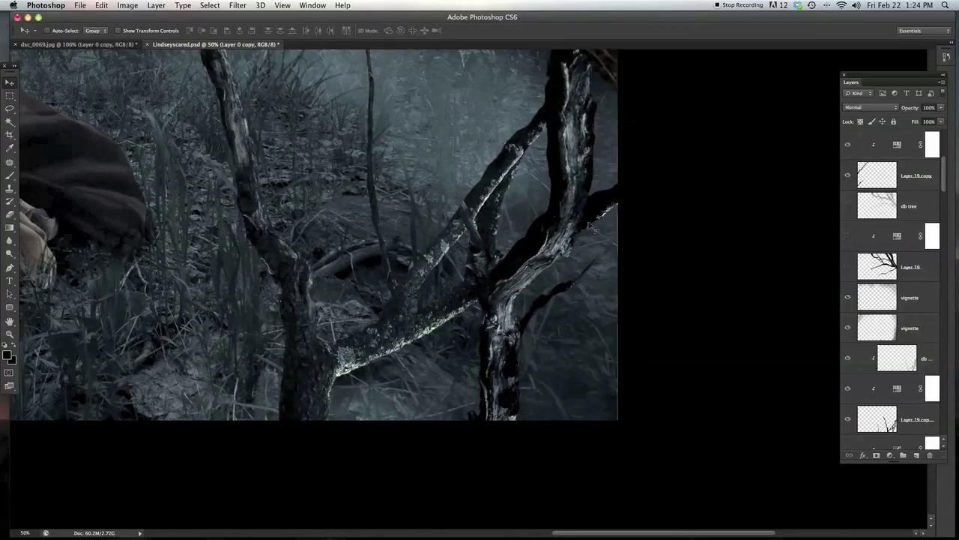
{"action": "scroll", "coordinate": [353, 306], "scroll_direction": "up", "scroll_amount": 3}
{"action": "scroll", "coordinate": [353, 306], "scroll_direction": "left", "scroll_amount": 3}
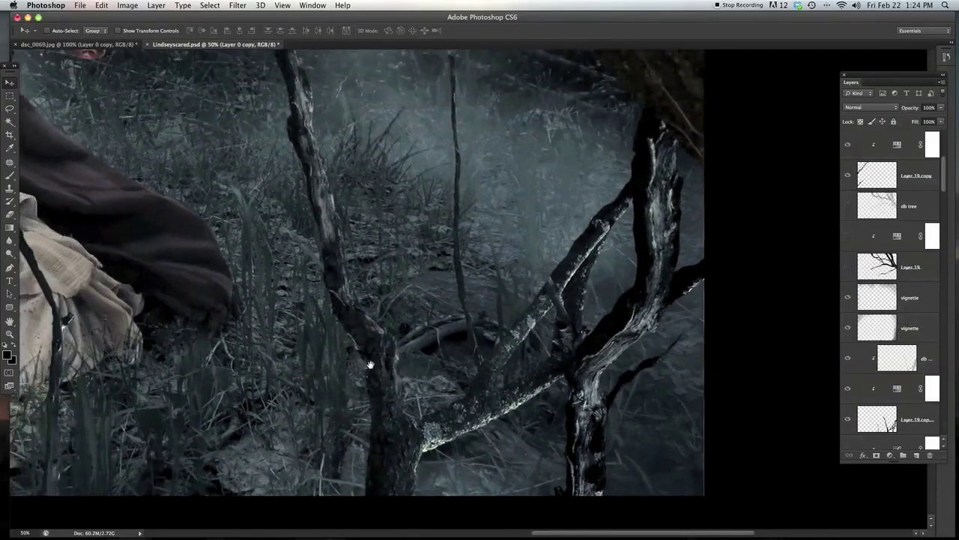
{"action": "scroll", "coordinate": [341, 309], "scroll_direction": "up", "scroll_amount": 2}
{"action": "scroll", "coordinate": [341, 309], "scroll_direction": "left", "scroll_amount": 2}
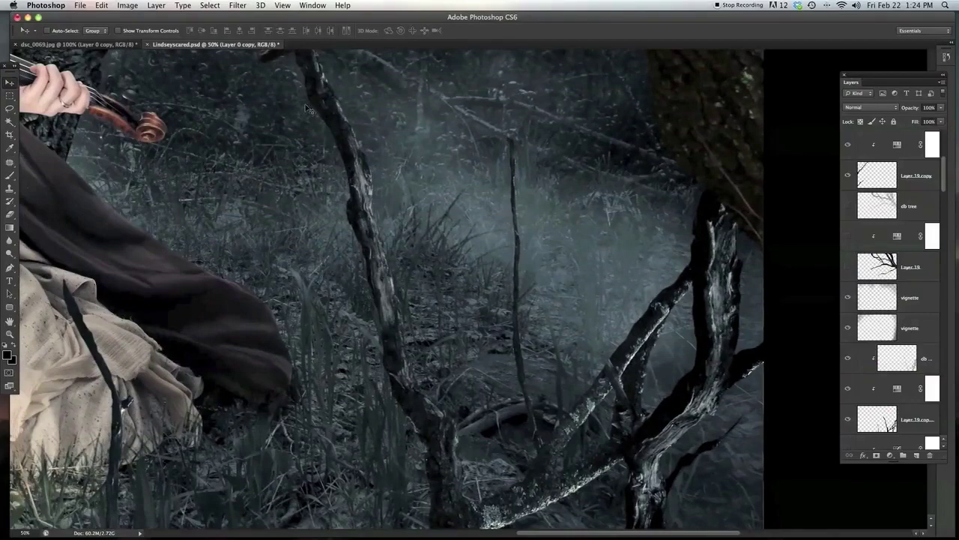
- Switch to dsc_0069.jpg and undo the background deletion to restore the full forest photo
{"action": "left_click", "coordinate": [101, 45]}
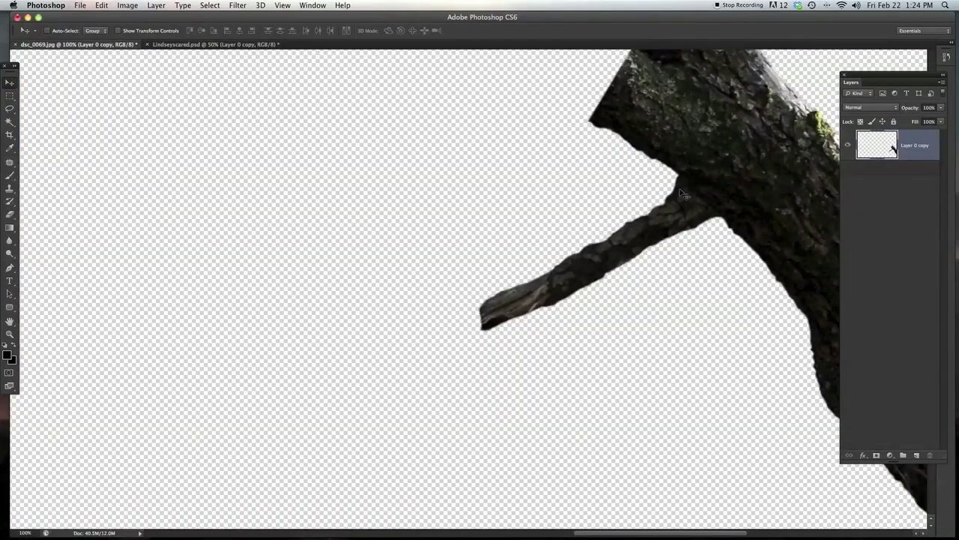
{"action": "key", "text": "ctrl+z"}
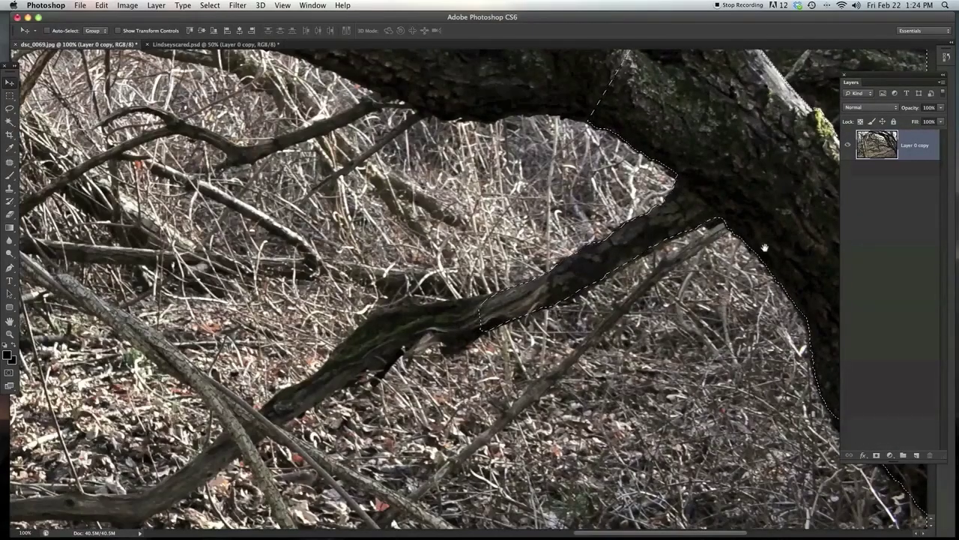
{"action": "left_click_drag", "start_coordinate": [721, 229], "coordinate": [466, 142]}
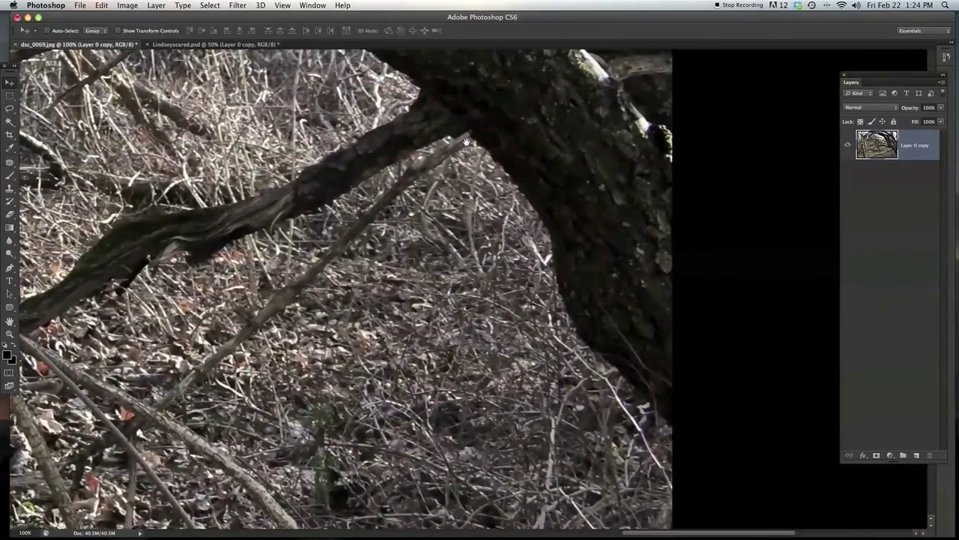
- Start a Pen path just outside the photo's right border and trace the first stretch of the trunk's lower edge
{"action": "key", "text": "p"}
{"action": "key", "text": "ctrl+plus"}
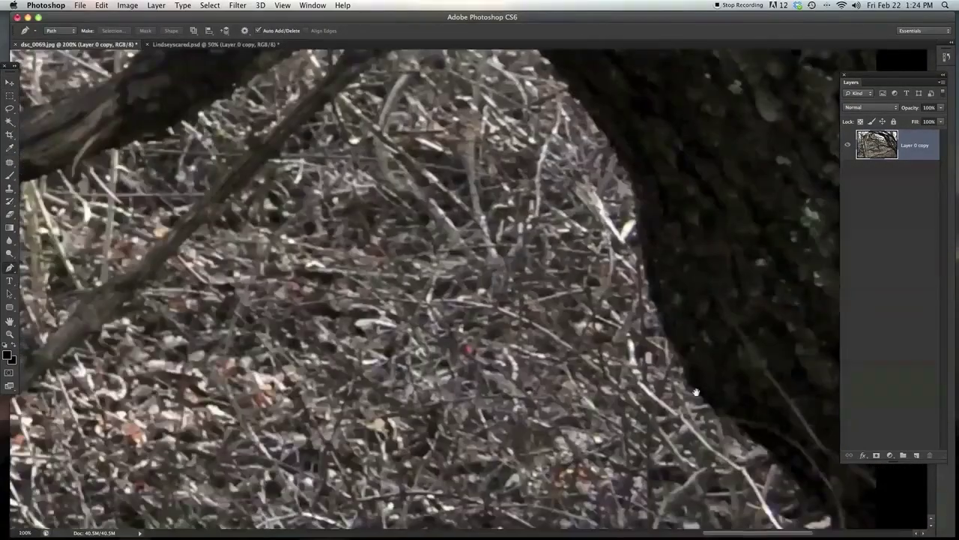
{"action": "left_click_drag", "start_coordinate": [696, 392], "coordinate": [377, 174]}
{"action": "left_click", "coordinate": [560, 343]}
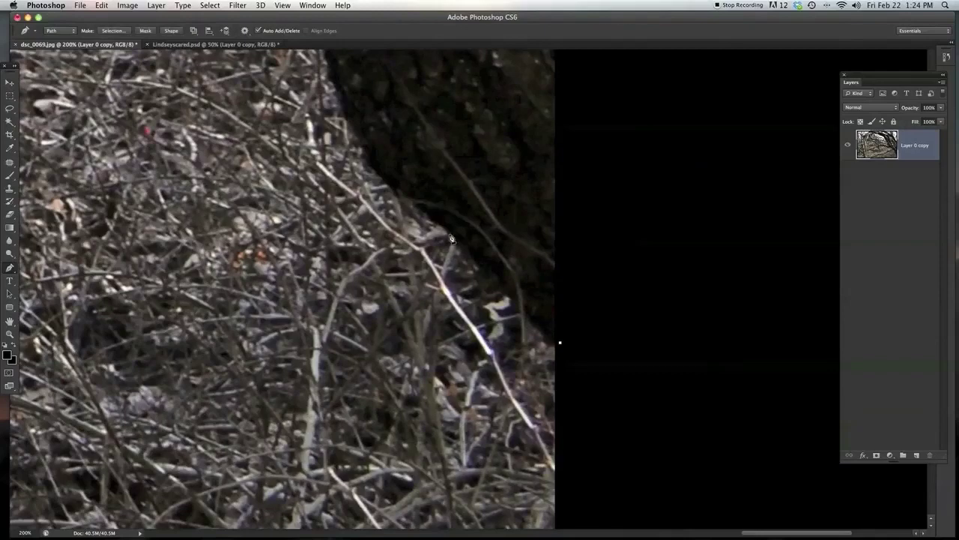
{"action": "mouse_move", "coordinate": [453, 233]}
{"action": "left_mouse_down"}
{"action": "mouse_move", "coordinate": [435, 206]}
{"action": "mouse_move", "coordinate": [442, 219]}
{"action": "left_mouse_up"}
{"action": "left_click", "coordinate": [439, 221]}
{"action": "left_click", "coordinate": [439, 222]}
{"action": "left_click_drag", "start_coordinate": [433, 135], "coordinate": [470, 246]}
{"action": "left_click", "coordinate": [367, 164]}
{"action": "key", "text": "super+z"}
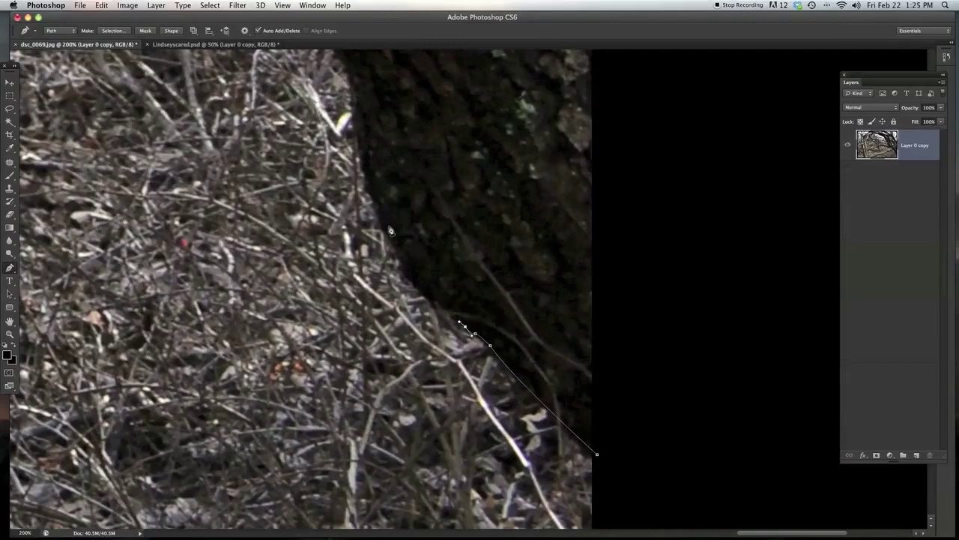
- Continue the path upward along the curved underside of the trunk, following the bark outline closely
{"action": "left_click_drag", "start_coordinate": [388, 228], "coordinate": [360, 143]}
{"action": "left_click_drag", "start_coordinate": [389, 153], "coordinate": [406, 255]}
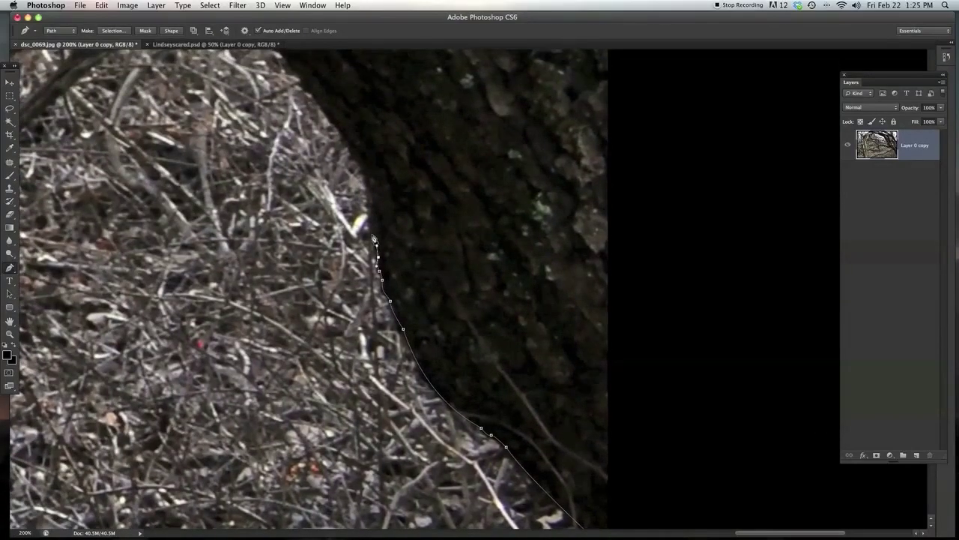
{"action": "left_click_drag", "start_coordinate": [372, 205], "coordinate": [375, 189]}
{"action": "left_click_drag", "start_coordinate": [370, 151], "coordinate": [362, 198]}
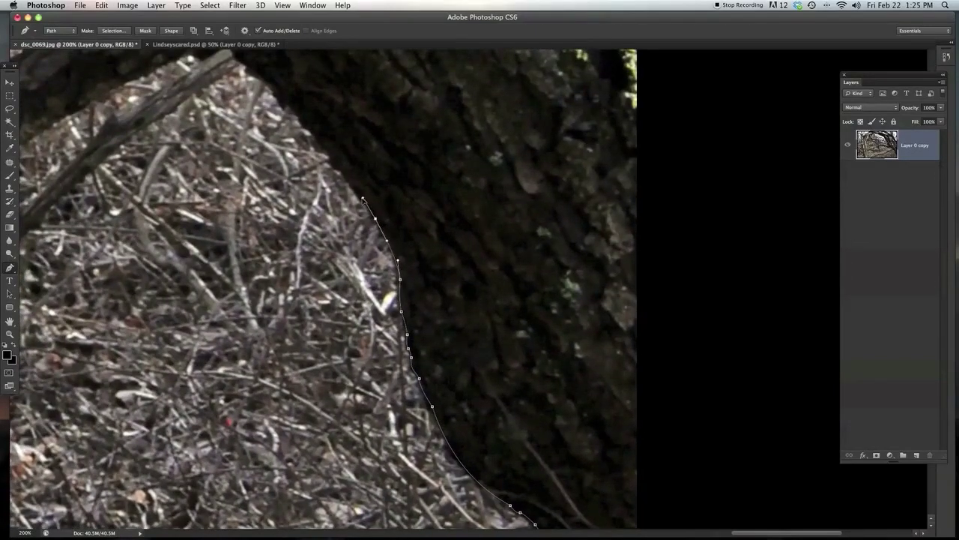
{"action": "left_click", "coordinate": [343, 174]}
{"action": "left_click_drag", "start_coordinate": [337, 167], "coordinate": [331, 154]}
{"action": "left_click_drag", "start_coordinate": [296, 114], "coordinate": [374, 212]}
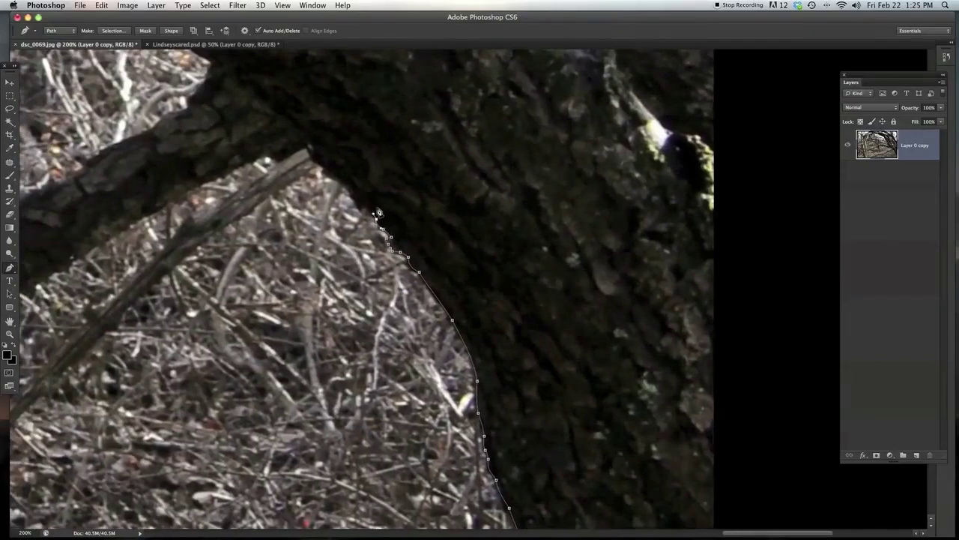
- Extend the path along the trunk's underside to the point where the side branch joins it
{"action": "left_click", "coordinate": [348, 184]}
{"action": "left_click", "coordinate": [335, 179]}
{"action": "left_click_drag", "start_coordinate": [319, 152], "coordinate": [390, 231]}
{"action": "left_click", "coordinate": [375, 225]}
{"action": "left_click_drag", "start_coordinate": [427, 198], "coordinate": [361, 367]}
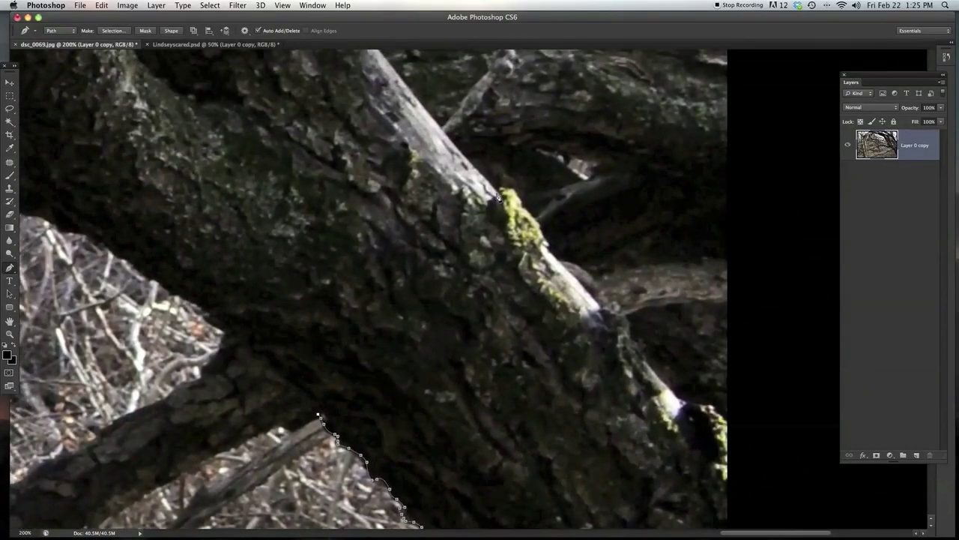
- Run the path across the trunk, along its highlighted upper edge and outside the photo's right border back to its starting point
{"action": "left_click", "coordinate": [397, 140]}
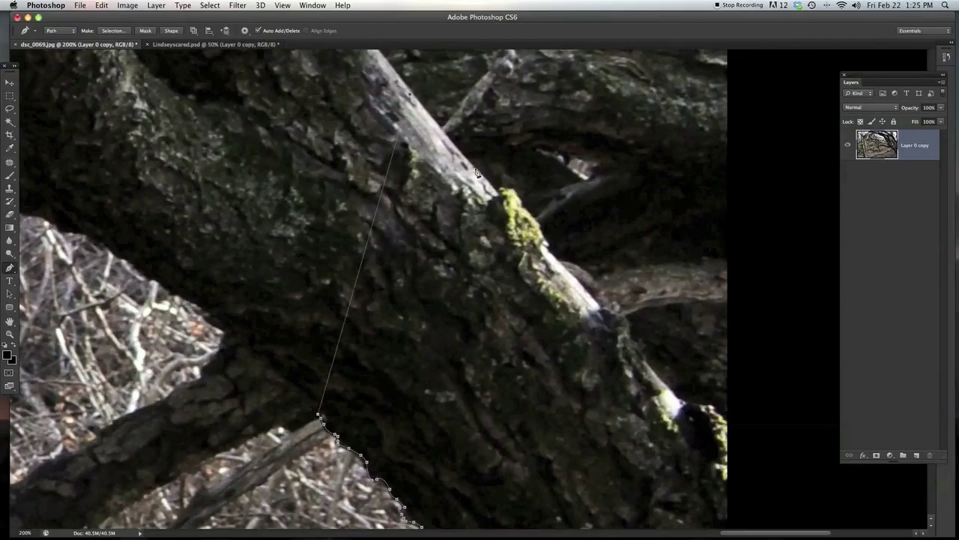
{"action": "left_click_drag", "start_coordinate": [501, 197], "coordinate": [513, 207]}
{"action": "left_click", "coordinate": [603, 313]}
{"action": "left_click", "coordinate": [628, 327]}
{"action": "left_click_drag", "start_coordinate": [674, 347], "coordinate": [554, 215]}
{"action": "scroll", "coordinate": [638, 353], "scroll_direction": "down", "scroll_amount": 10}
{"action": "scroll", "coordinate": [638, 353], "scroll_direction": "right", "scroll_amount": 3}
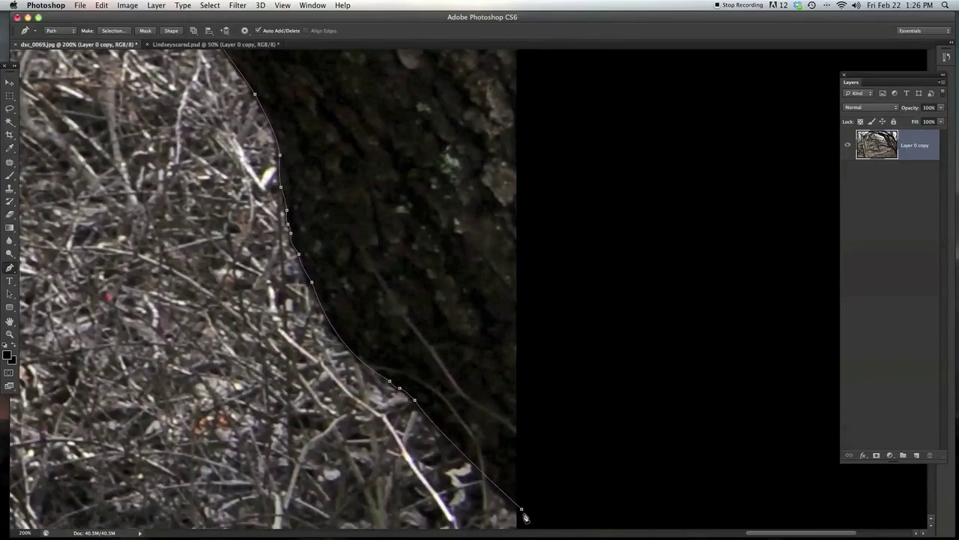
{"action": "left_click", "coordinate": [523, 511]}
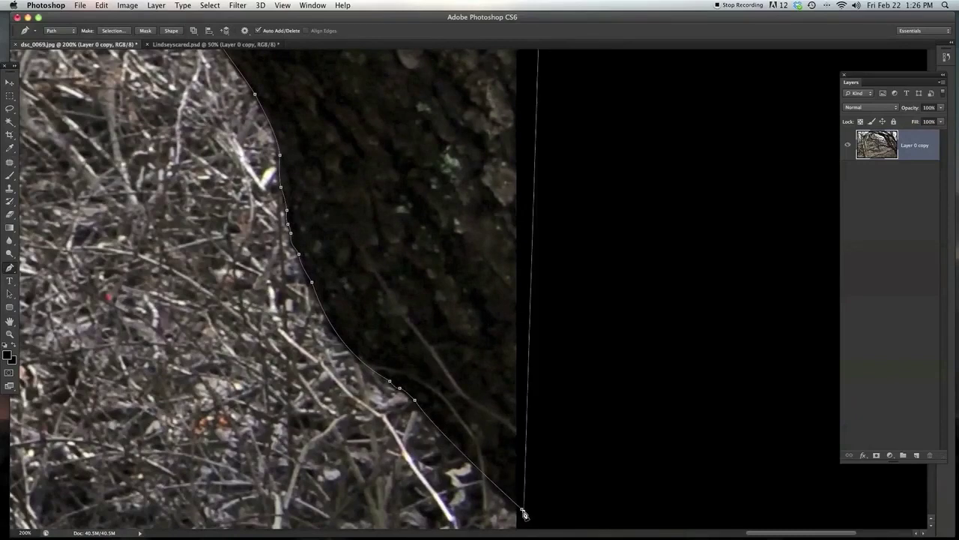
- Convert the closed path to a selection, delete everything outside it and deselect
{"action": "right_click", "coordinate": [451, 336]}
{"action": "left_click", "coordinate": [499, 368]}
{"action": "left_click", "coordinate": [706, 314]}
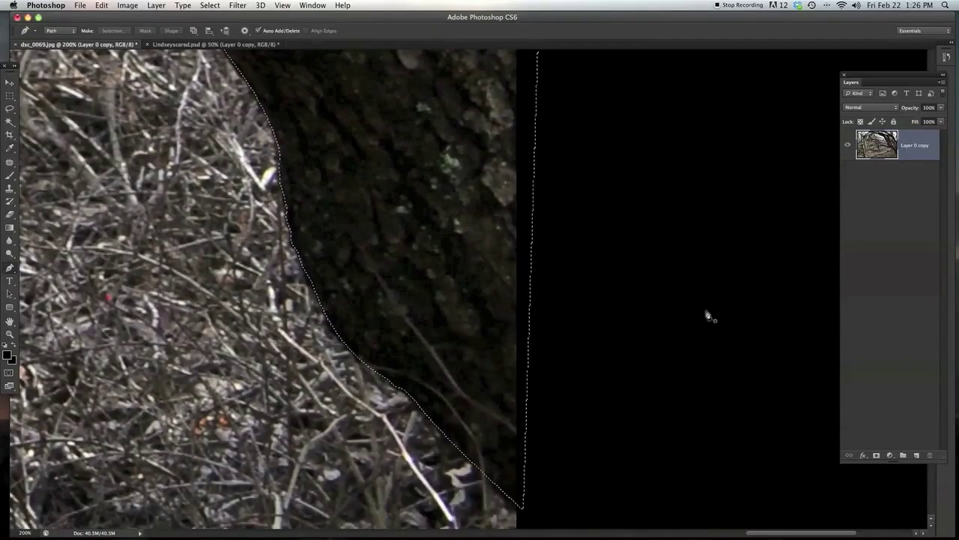
{"action": "key", "text": "ctrl+shift+i"}
{"action": "key", "text": "Delete"}
{"action": "key", "text": "ctrl+d"}
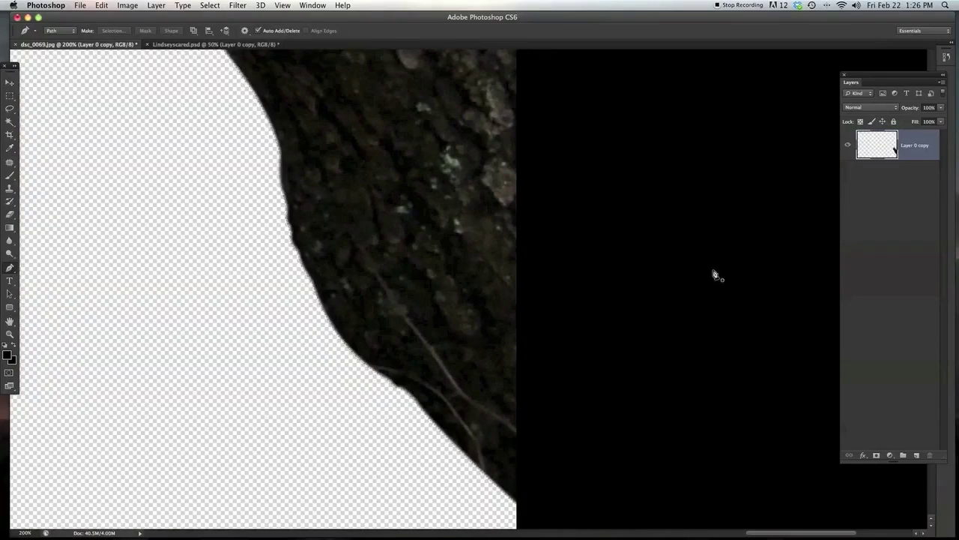
- Move the cut-out lower trunk piece into the Lindseyscared.psd composite as a new layer
{"action": "key", "text": "super+minus"}
{"action": "key", "text": "super+minus"}
{"action": "left_click_drag", "start_coordinate": [446, 218], "coordinate": [422, 246]}
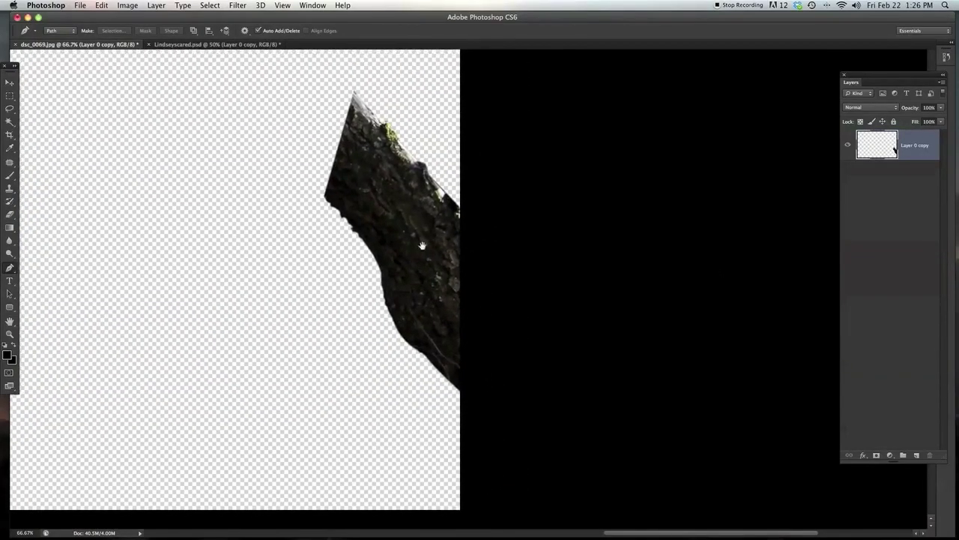
{"action": "key", "text": "super+plus"}
{"action": "left_click", "coordinate": [10, 83]}
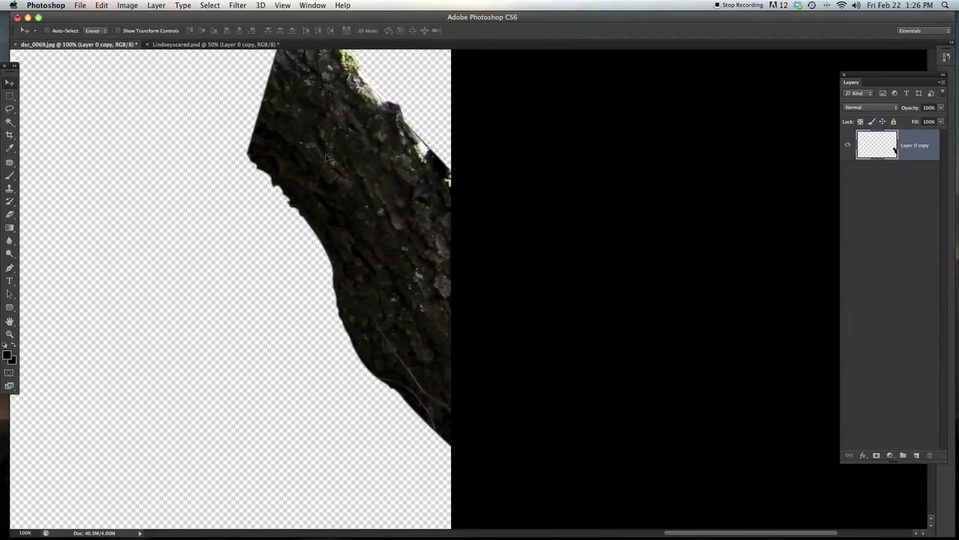
{"action": "left_click_drag", "start_coordinate": [305, 114], "coordinate": [703, 221]}
{"action": "scroll", "coordinate": [703, 221], "scroll_direction": "right", "scroll_amount": 10}
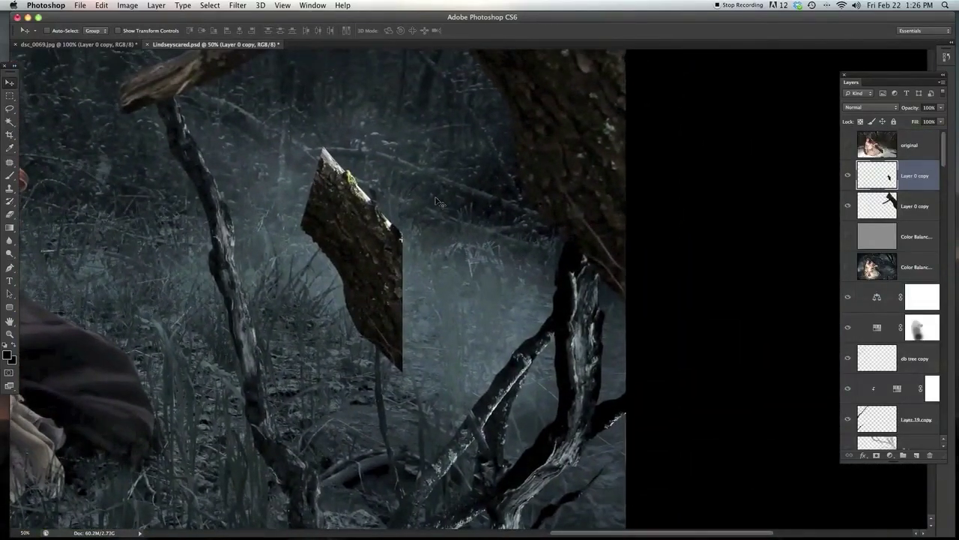
- Enlarge the trunk piece proportionally and place it over the lower part of the existing trunk near the scene's right edge
{"action": "key", "text": "super+t"}
{"action": "left_click_drag", "start_coordinate": [402, 145], "coordinate": [641, 88]}
{"action": "key", "text": "super+minus"}
{"action": "key", "text": "super+minus"}
{"action": "key", "text": "super+minus"}
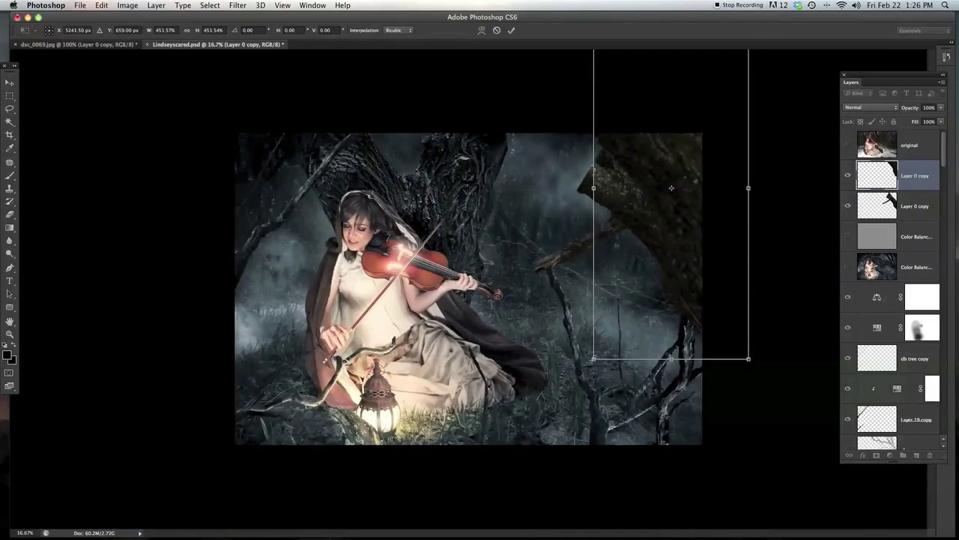
{"action": "left_click_drag", "start_coordinate": [594, 358], "coordinate": [651, 229]}
{"action": "left_click_drag", "start_coordinate": [699, 135], "coordinate": [366, 145]}
{"action": "key", "text": "Return"}
{"action": "key", "text": "super+equal"}
{"action": "key", "text": "super+equal"}
{"action": "key", "text": "super+equal"}
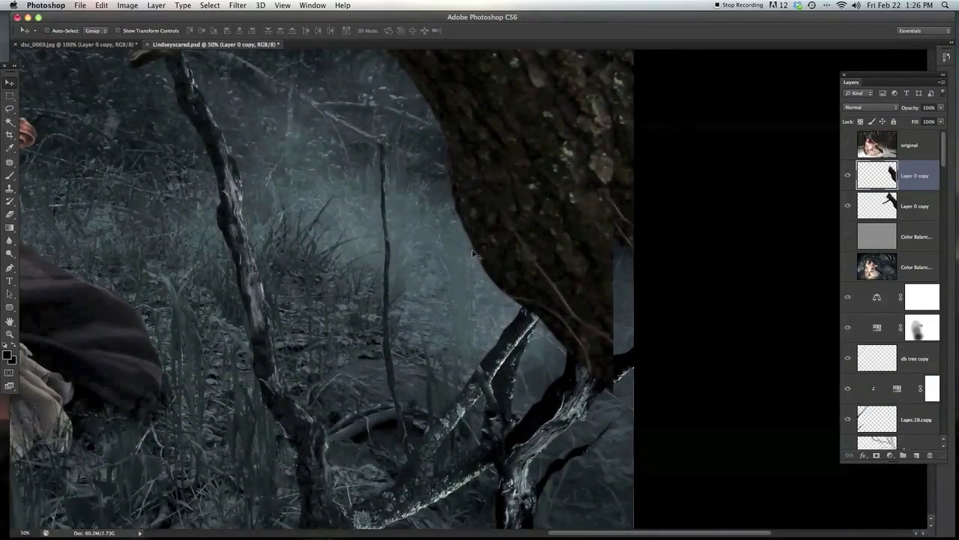
- Check how the added trunk piece meets the existing trunk and branches, and hide its layer
{"action": "scroll", "coordinate": [505, 257], "scroll_direction": "up", "scroll_amount": 6}
{"action": "scroll", "coordinate": [505, 257], "scroll_direction": "right", "scroll_amount": 2}
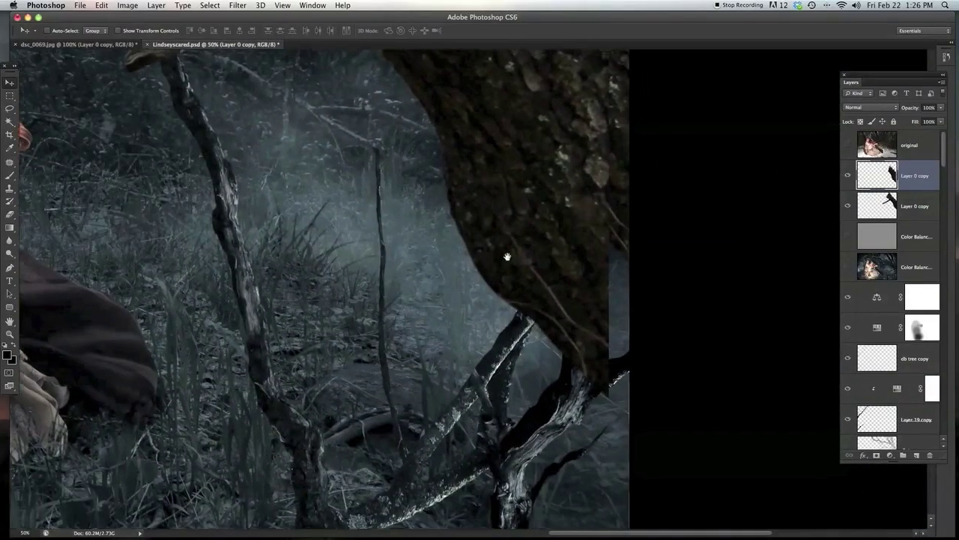
{"action": "scroll", "coordinate": [464, 341], "scroll_direction": "down", "scroll_amount": 4}
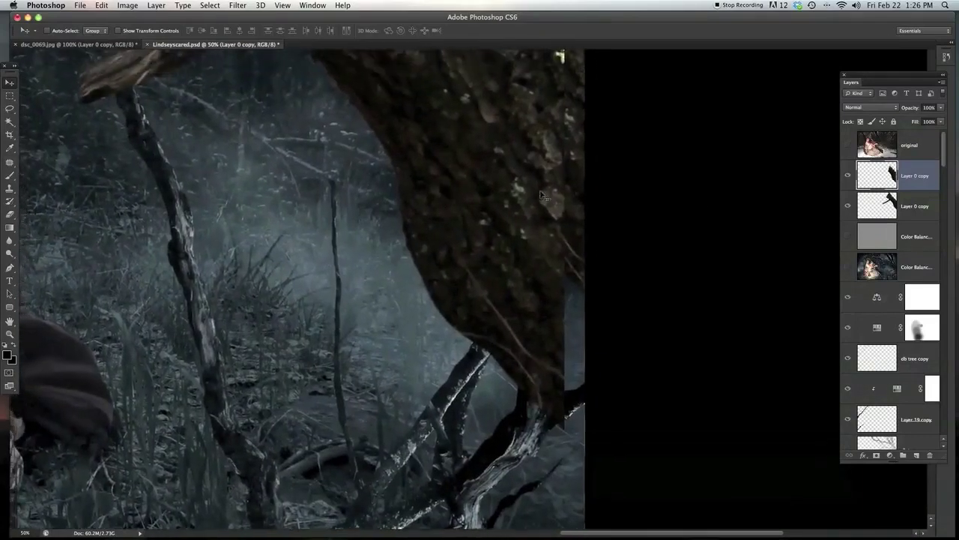
{"action": "left_click", "coordinate": [848, 175]}
{"action": "scroll", "coordinate": [509, 230], "scroll_direction": "up", "scroll_amount": 3}
{"action": "scroll", "coordinate": [509, 229], "scroll_direction": "right", "scroll_amount": 3}
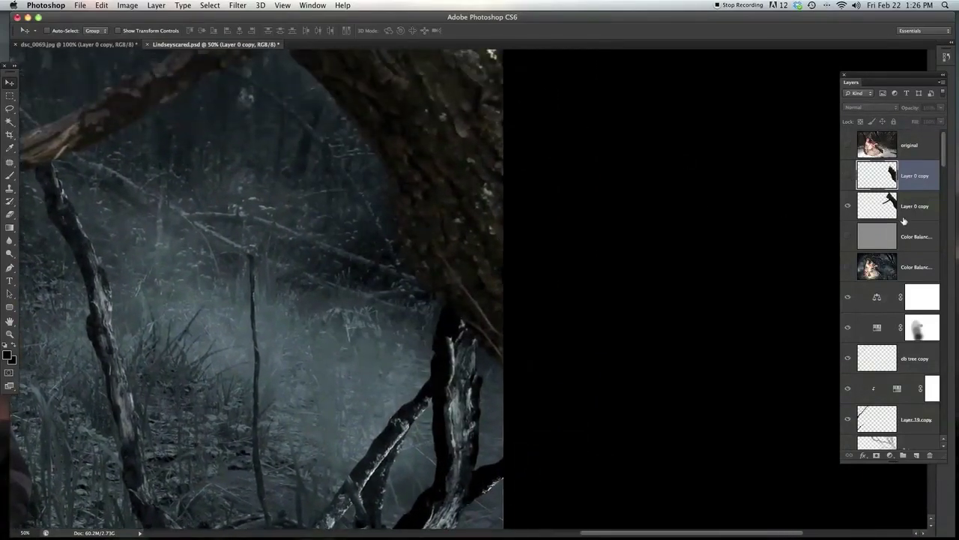
- Select the original trunk layer and reposition it higher in the scene's upper right corner, with its branch clear of the bare sapling
{"action": "left_click", "coordinate": [878, 210]}
{"action": "left_click_drag", "start_coordinate": [469, 246], "coordinate": [403, 328]}
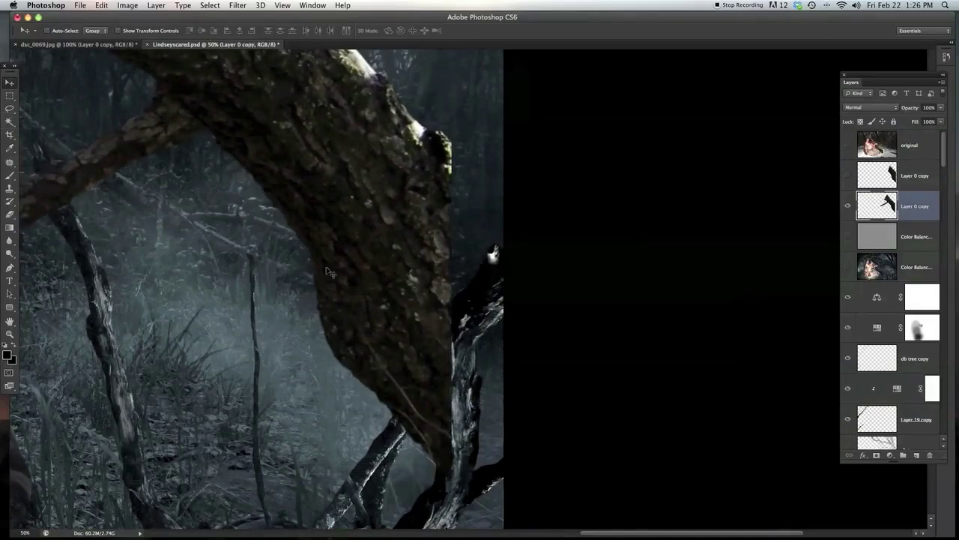
{"action": "left_click_drag", "start_coordinate": [388, 285], "coordinate": [473, 309]}
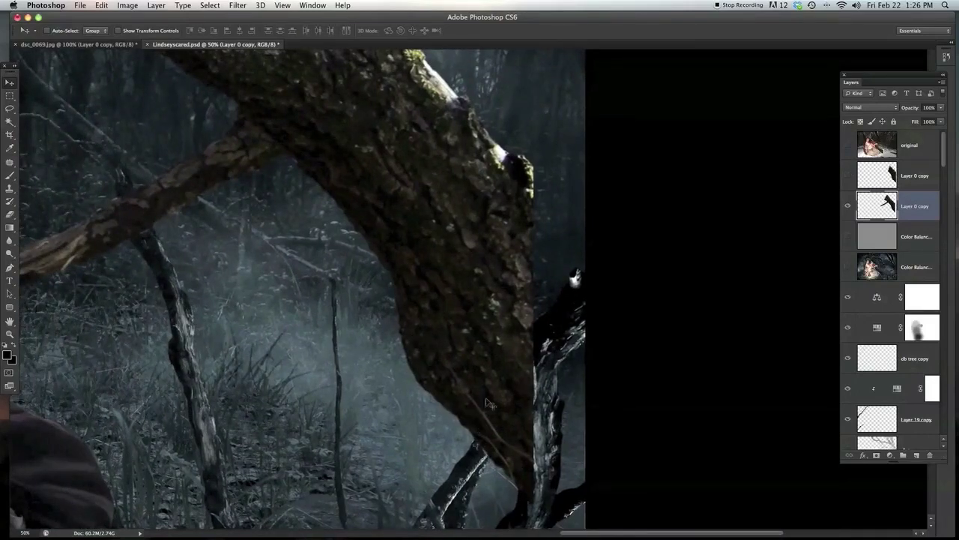
{"action": "left_click_drag", "start_coordinate": [469, 289], "coordinate": [549, 217]}
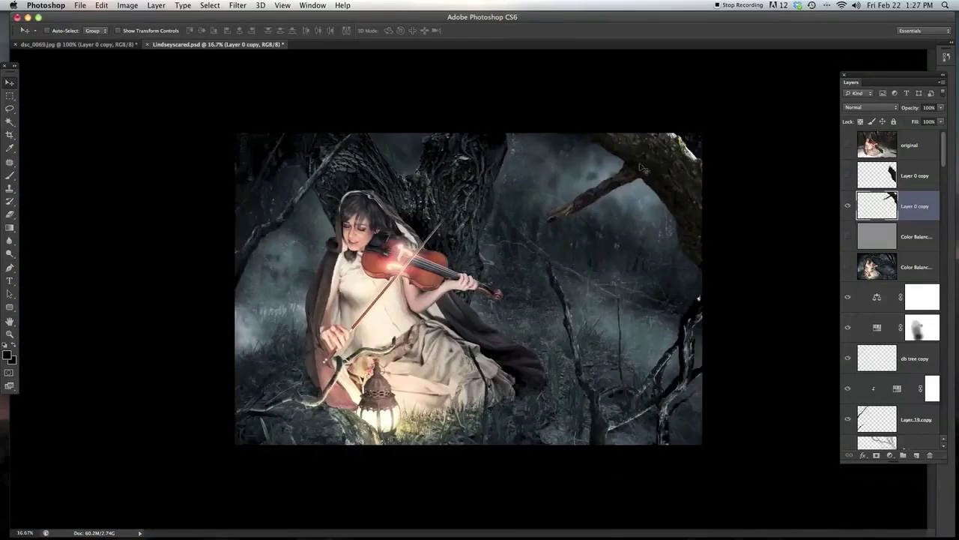